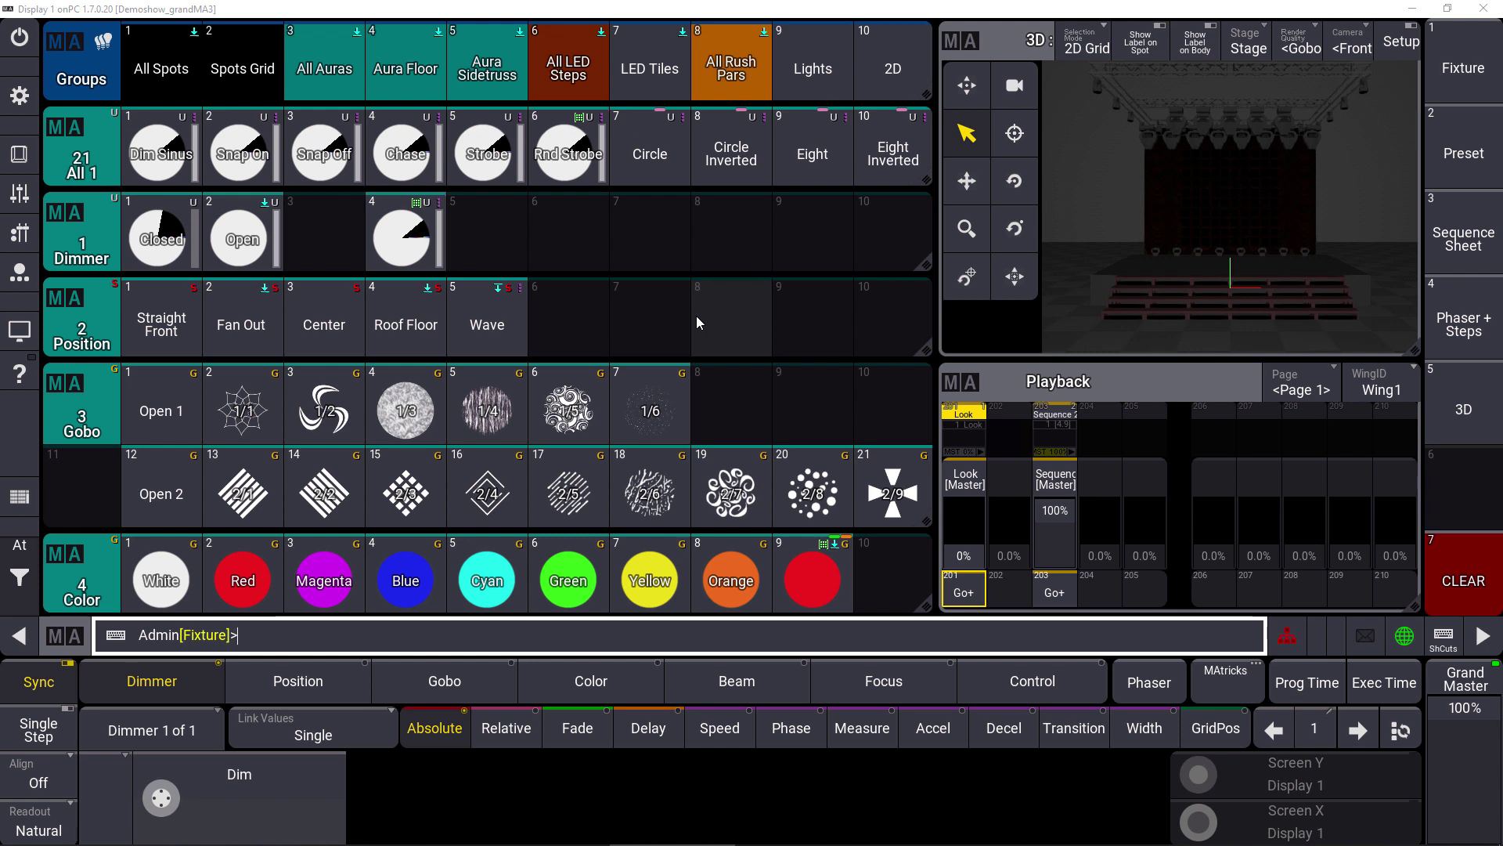
Open the settings of Dimmer preset 4 and compare its XWings entry with the options in the MAtricks window
click(408, 216)
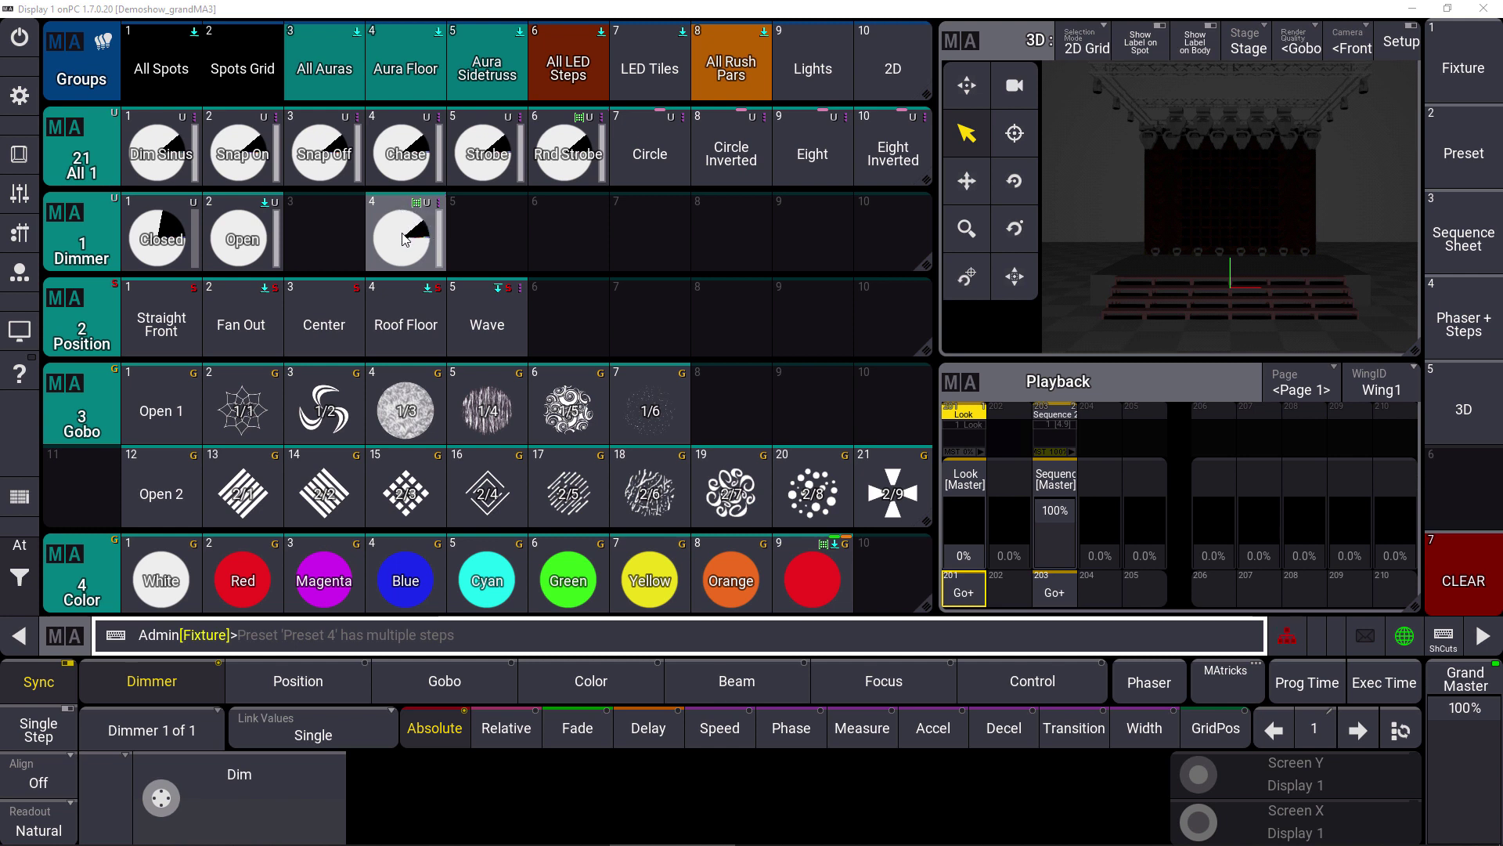
drag(408, 229, 344, 240)
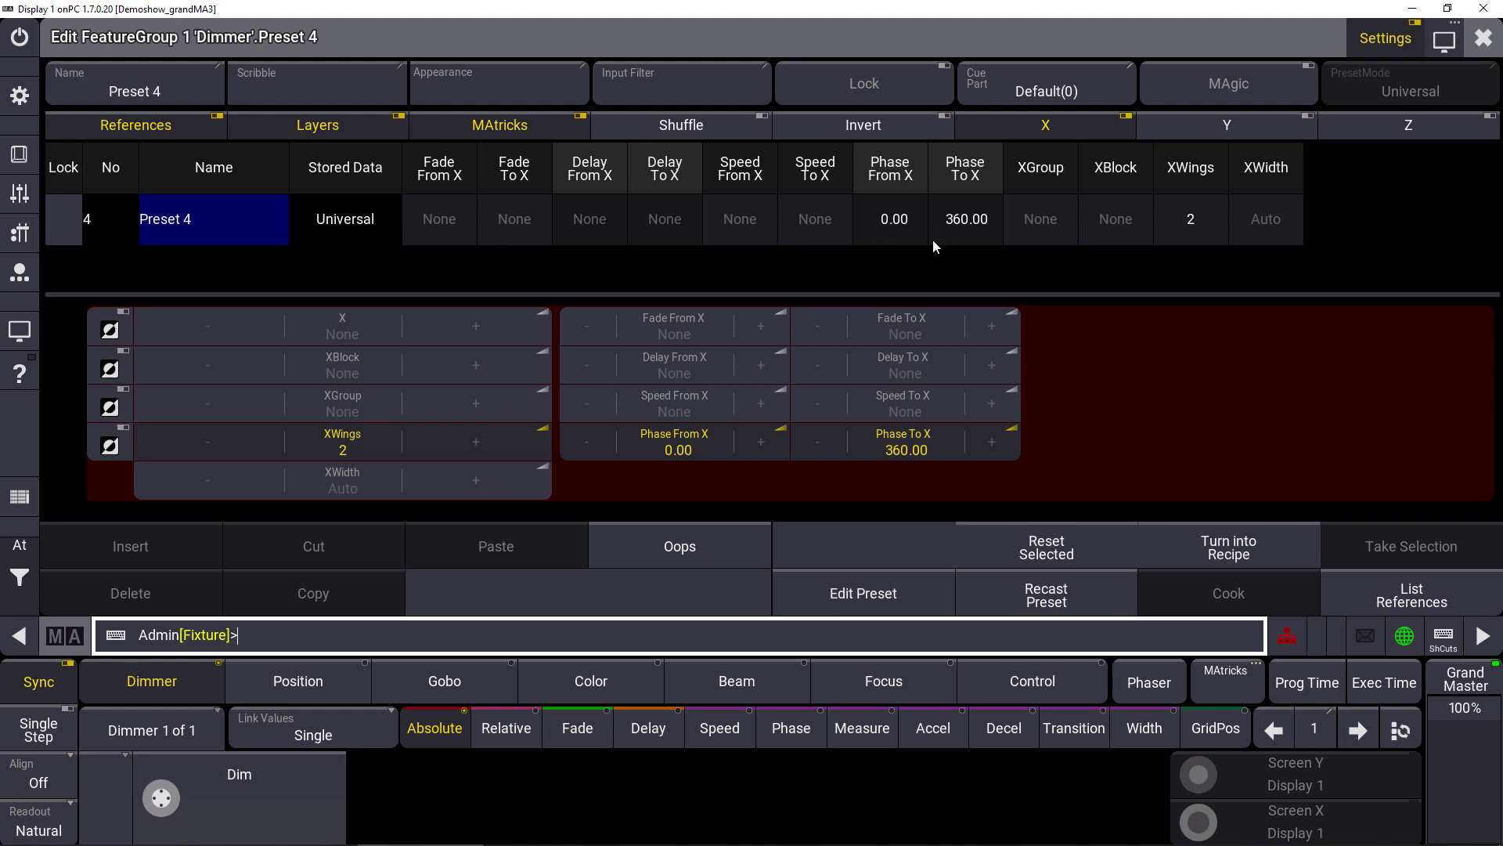
click(1120, 226)
click(1188, 229)
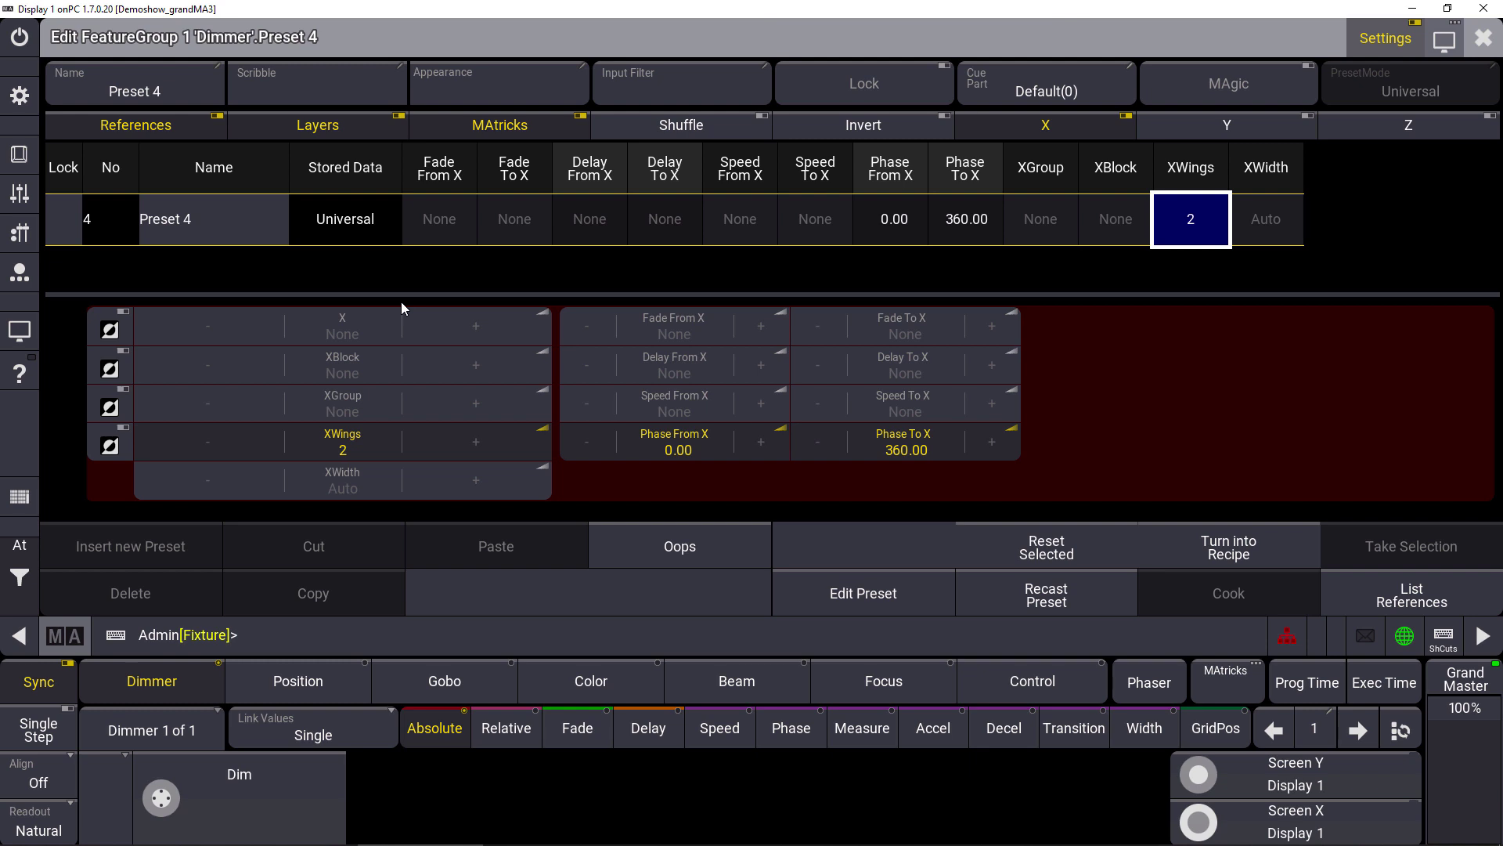
click(1223, 676)
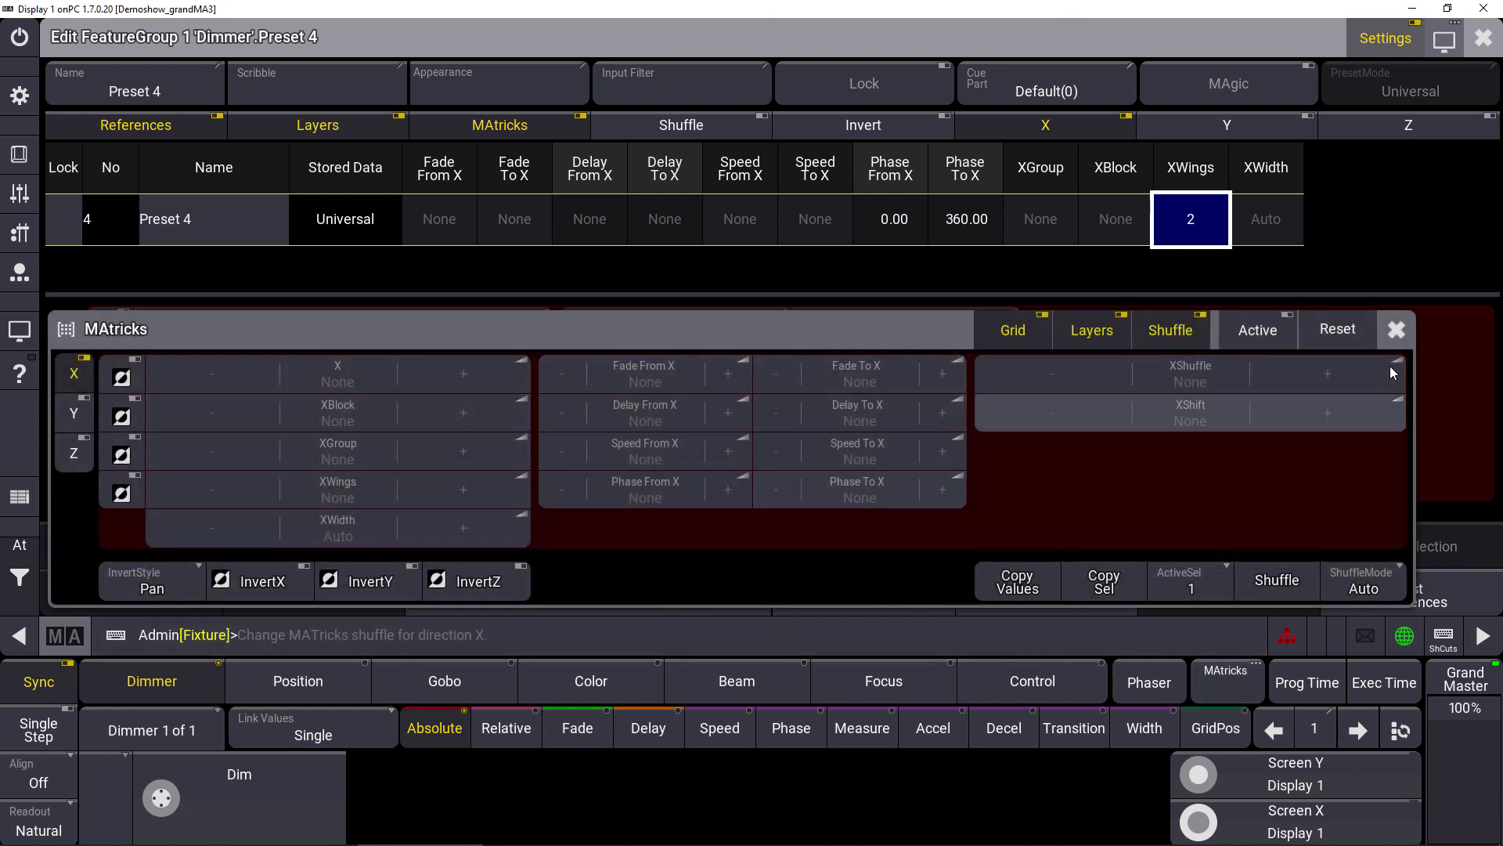
click(1398, 330)
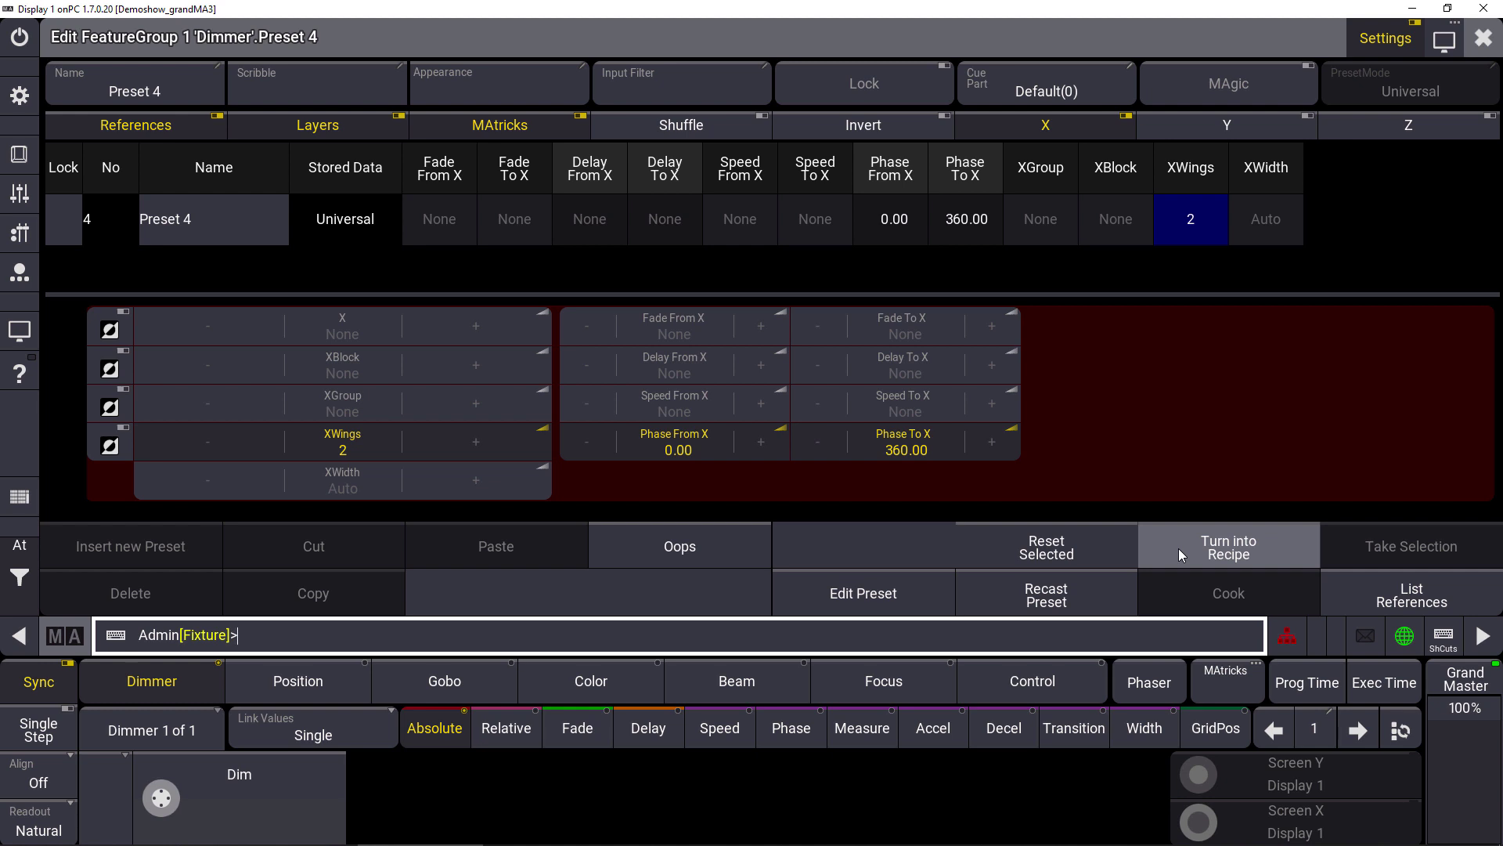
Turn Dimmer preset 4 into a recipe and add a second recipe line, closing the preset editor
click(1234, 543)
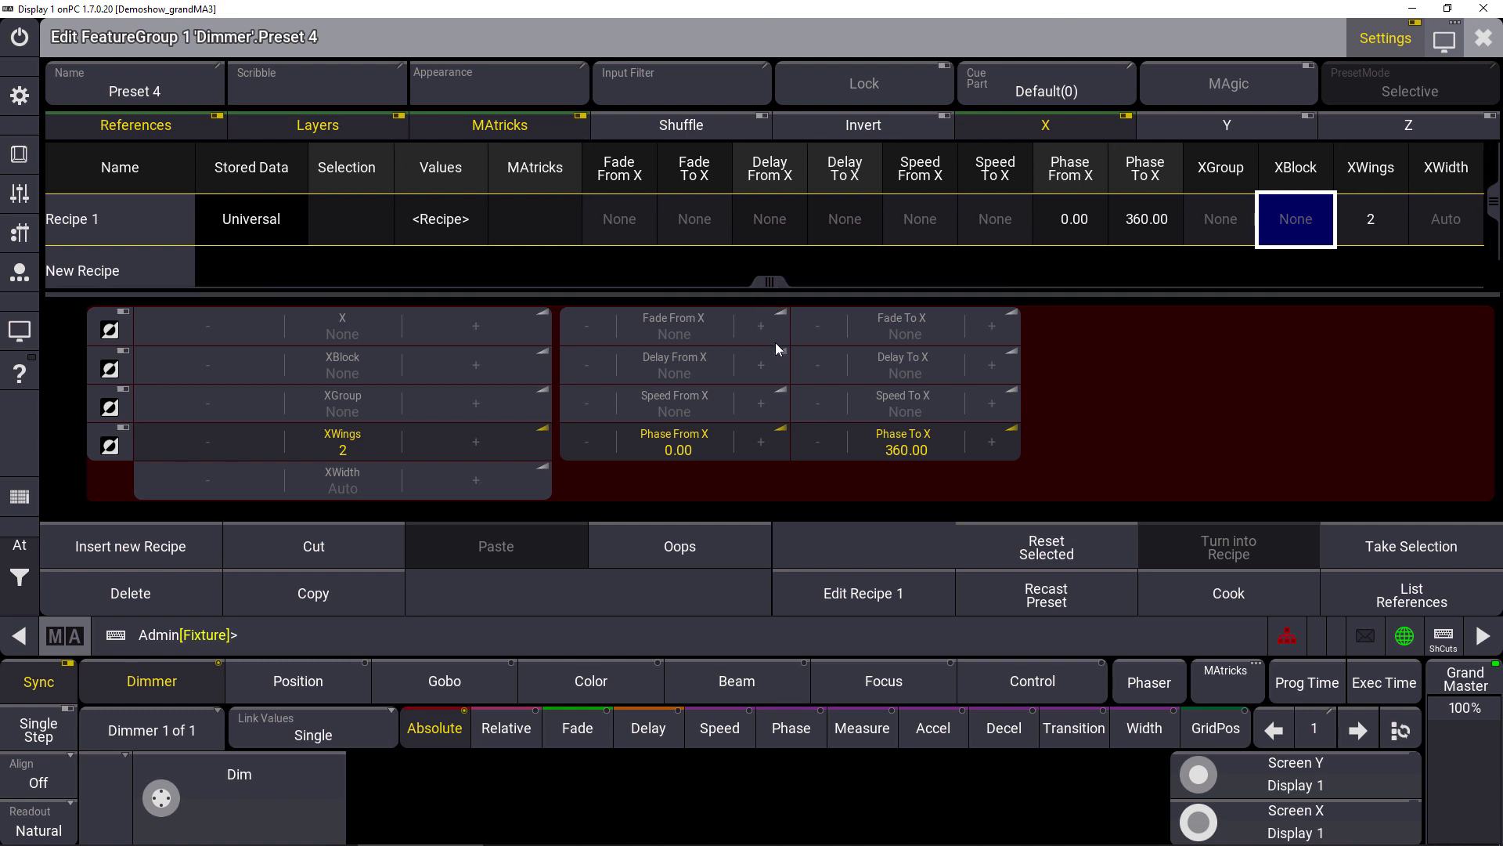
click(140, 272)
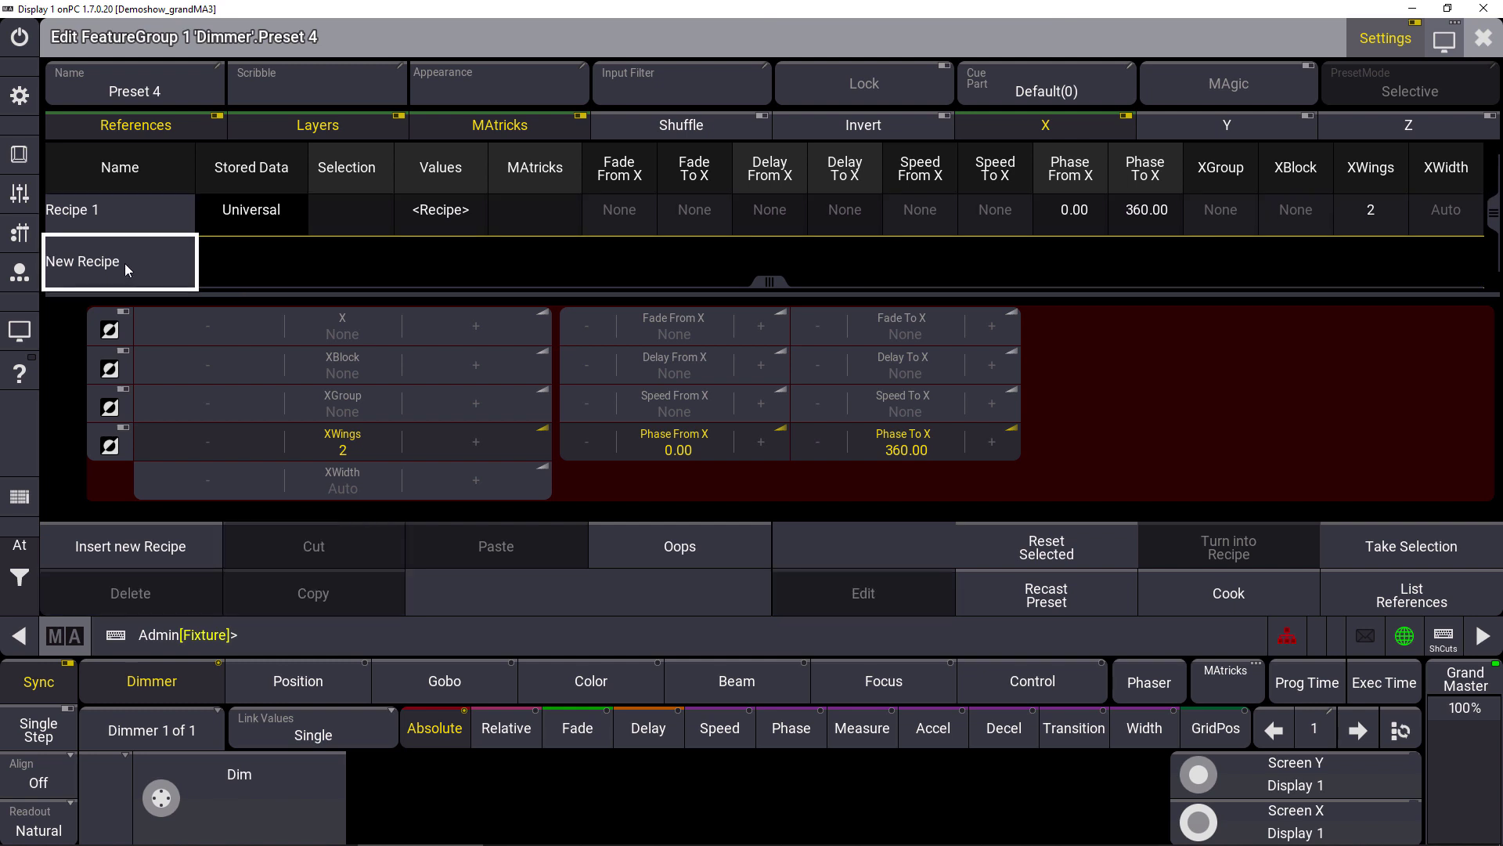
click(125, 263)
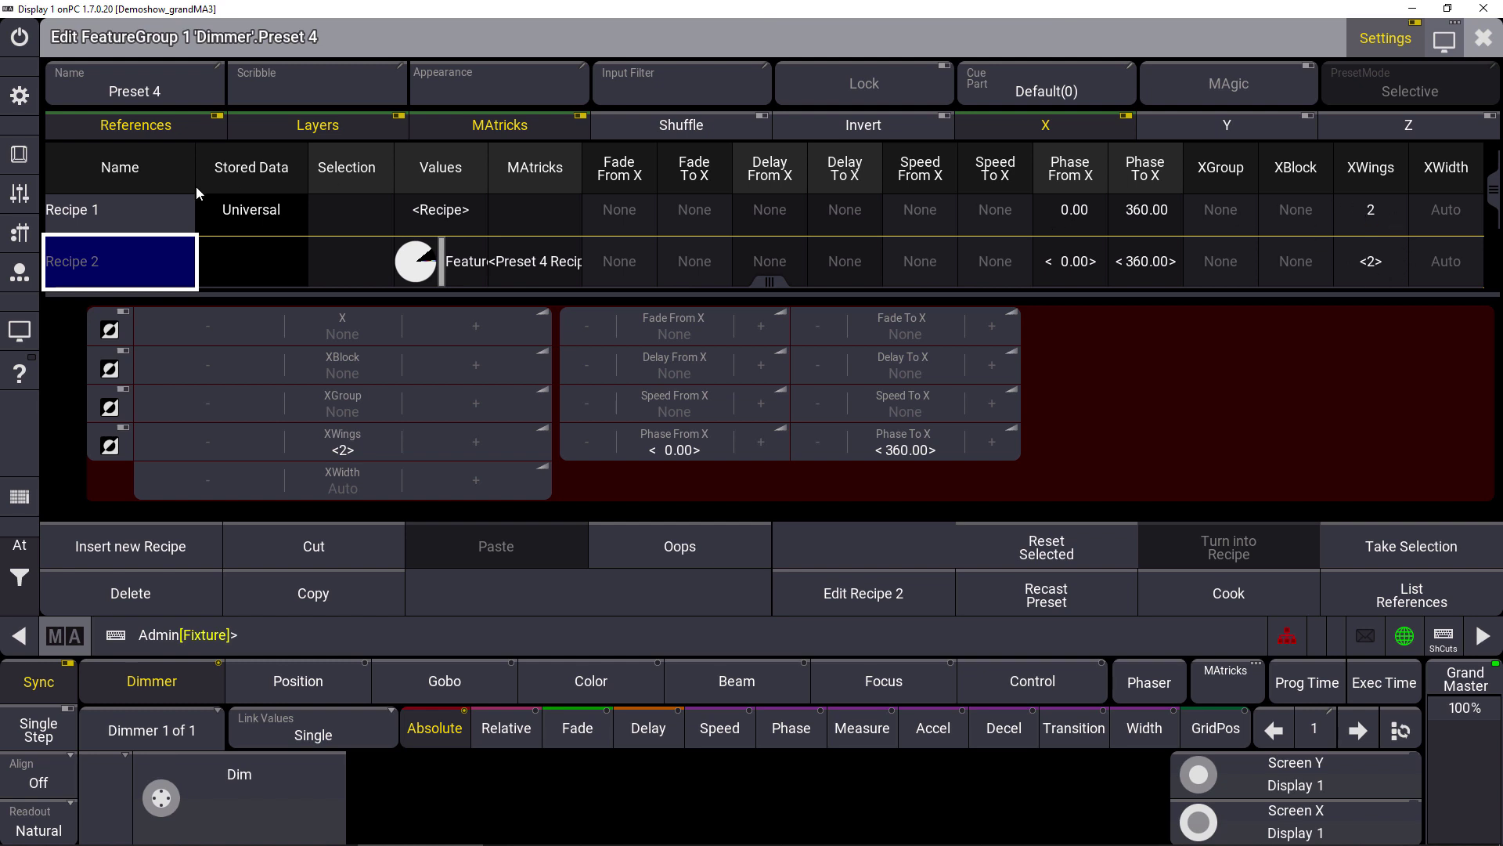
click(1483, 37)
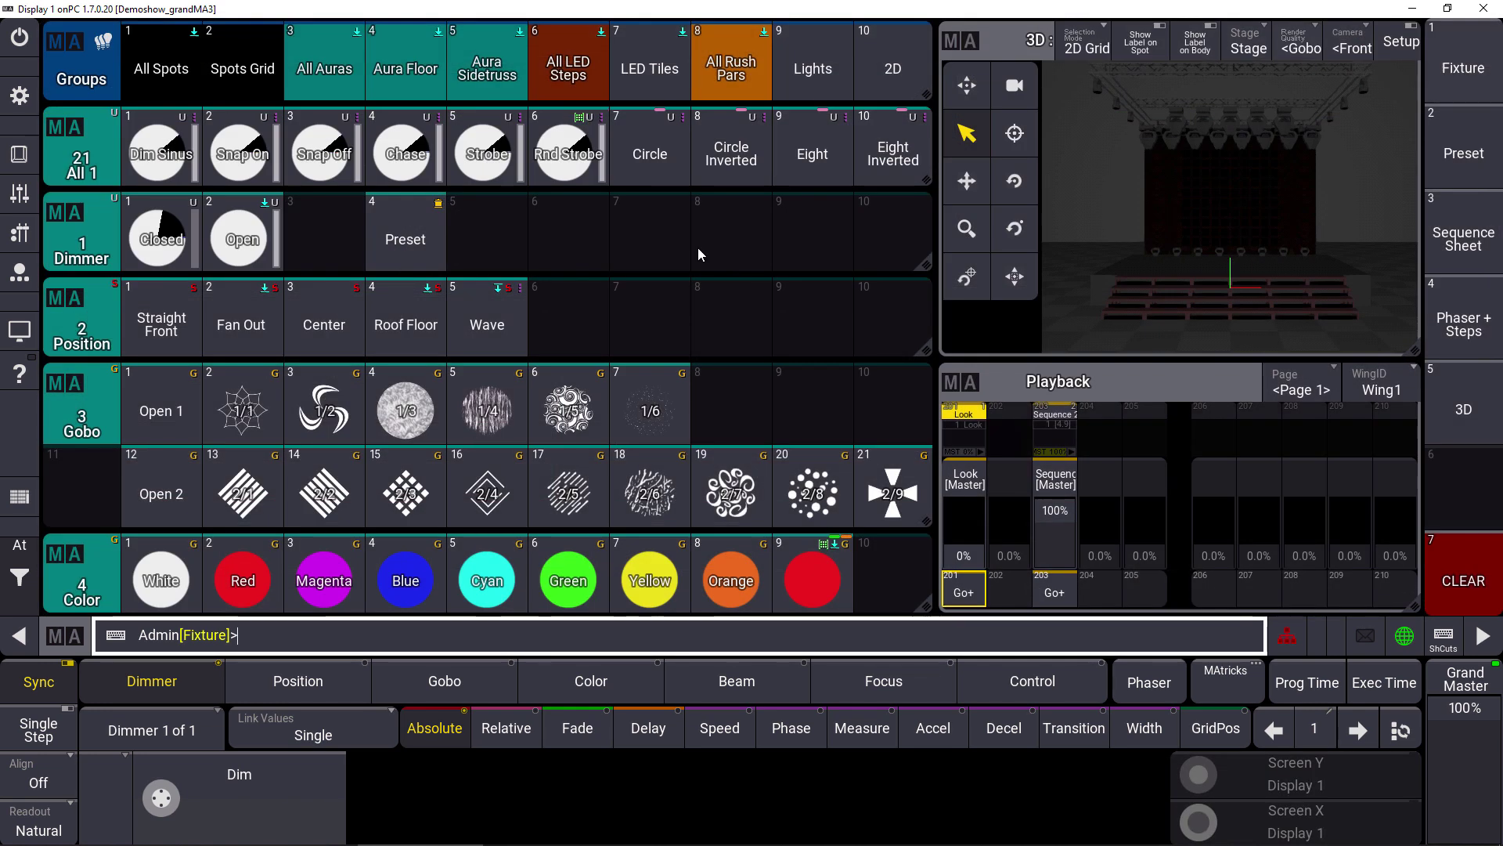
Store the Spots Grid group as the selection of Recipe 1 in Dimmer preset 4
click(248, 70)
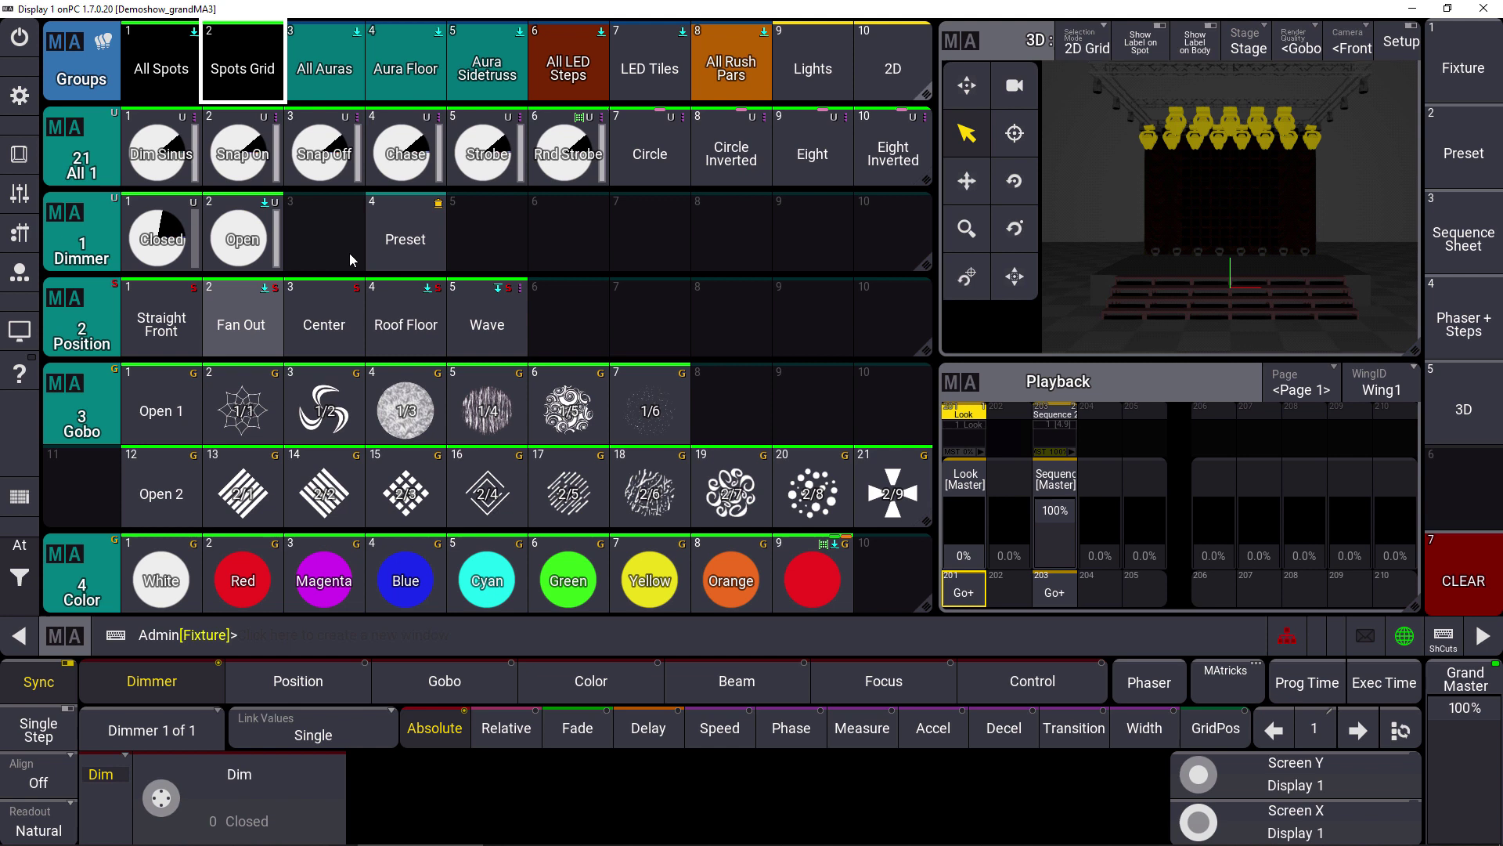
right_click(410, 252)
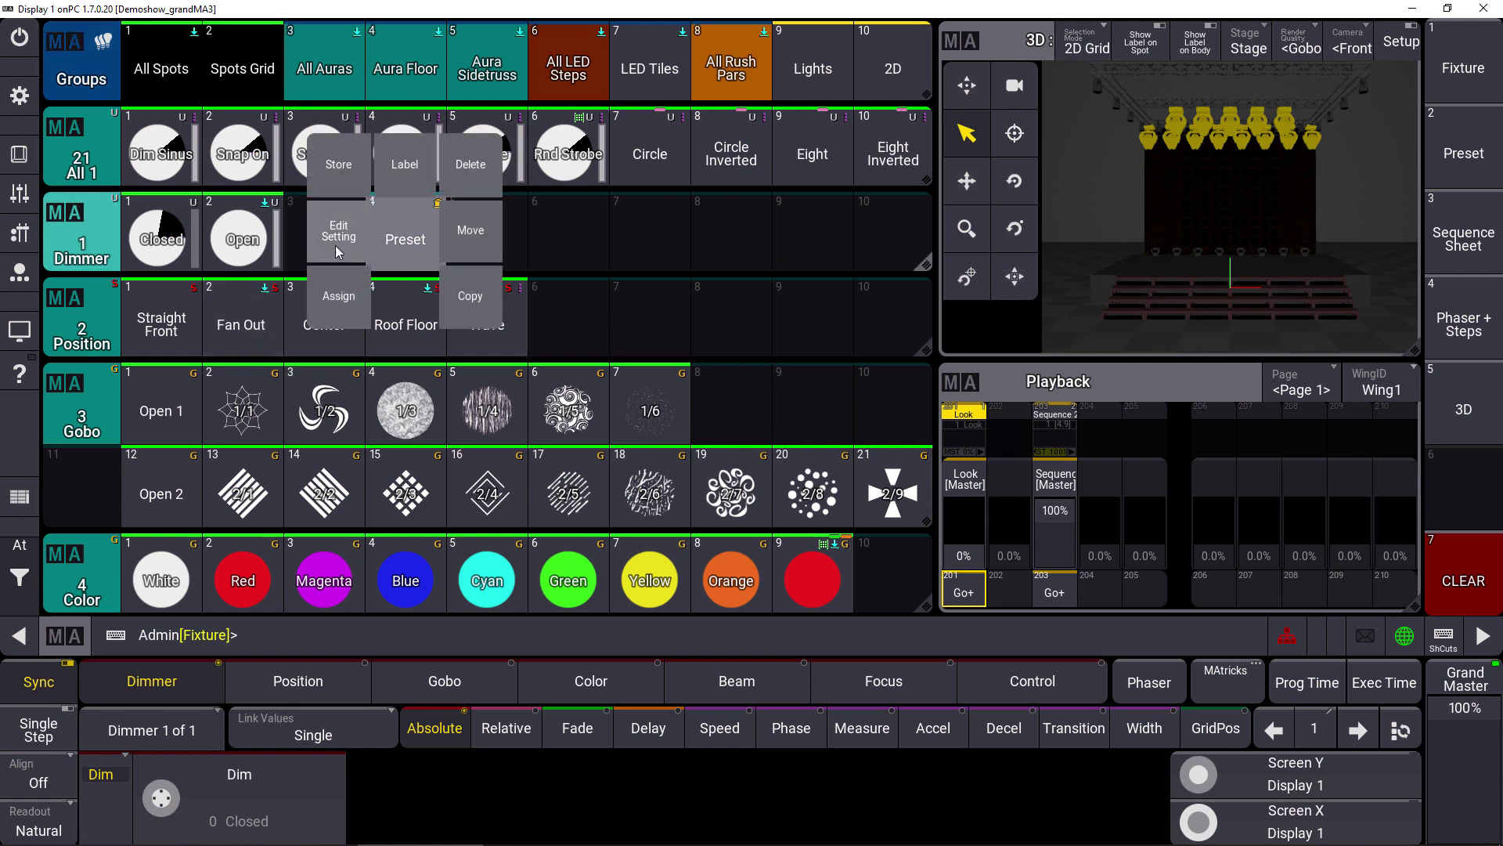
click(335, 245)
click(102, 211)
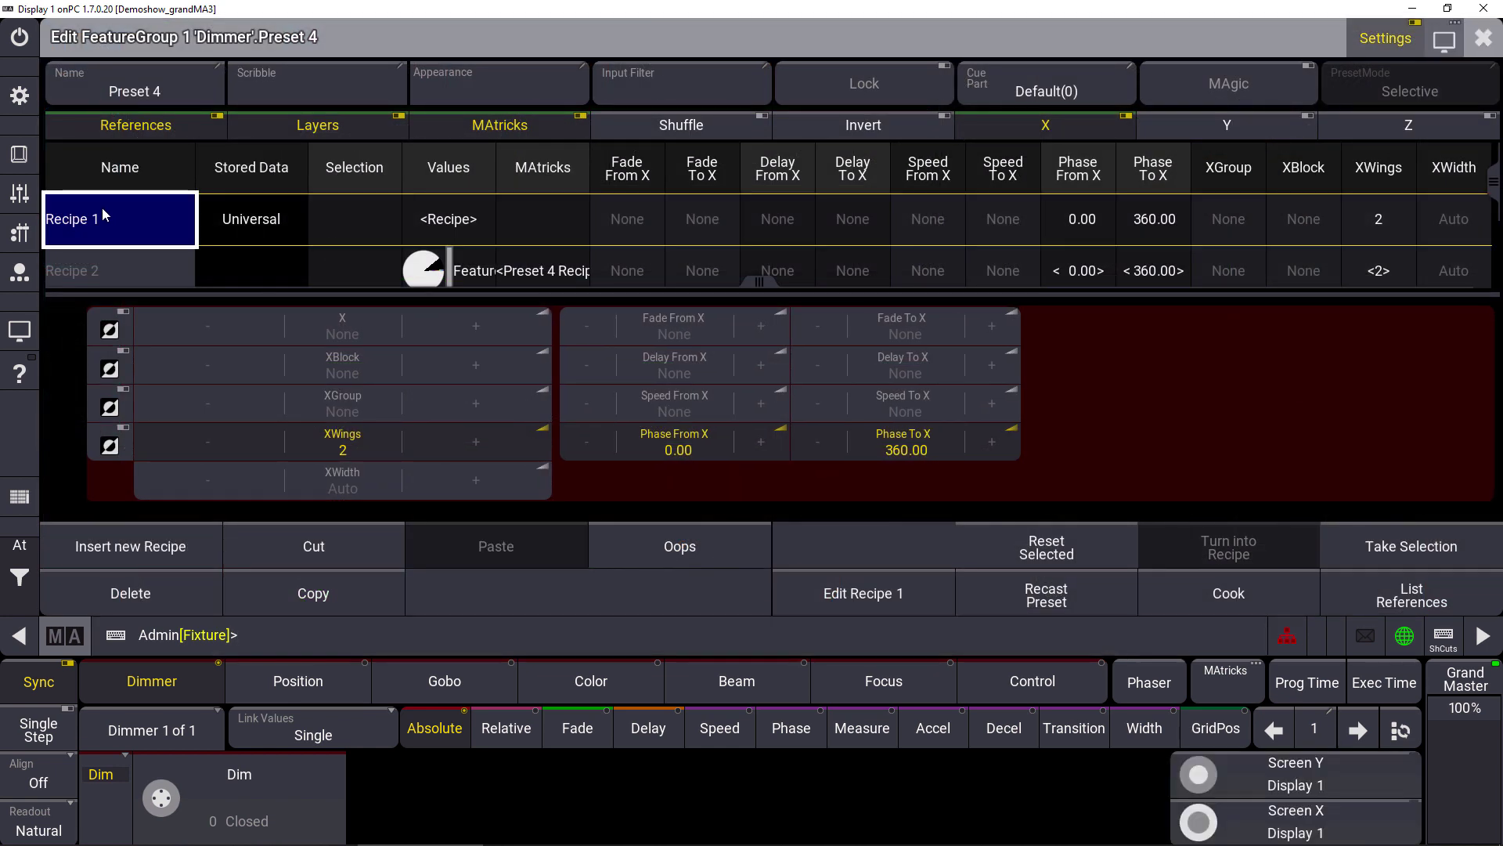
click(1407, 544)
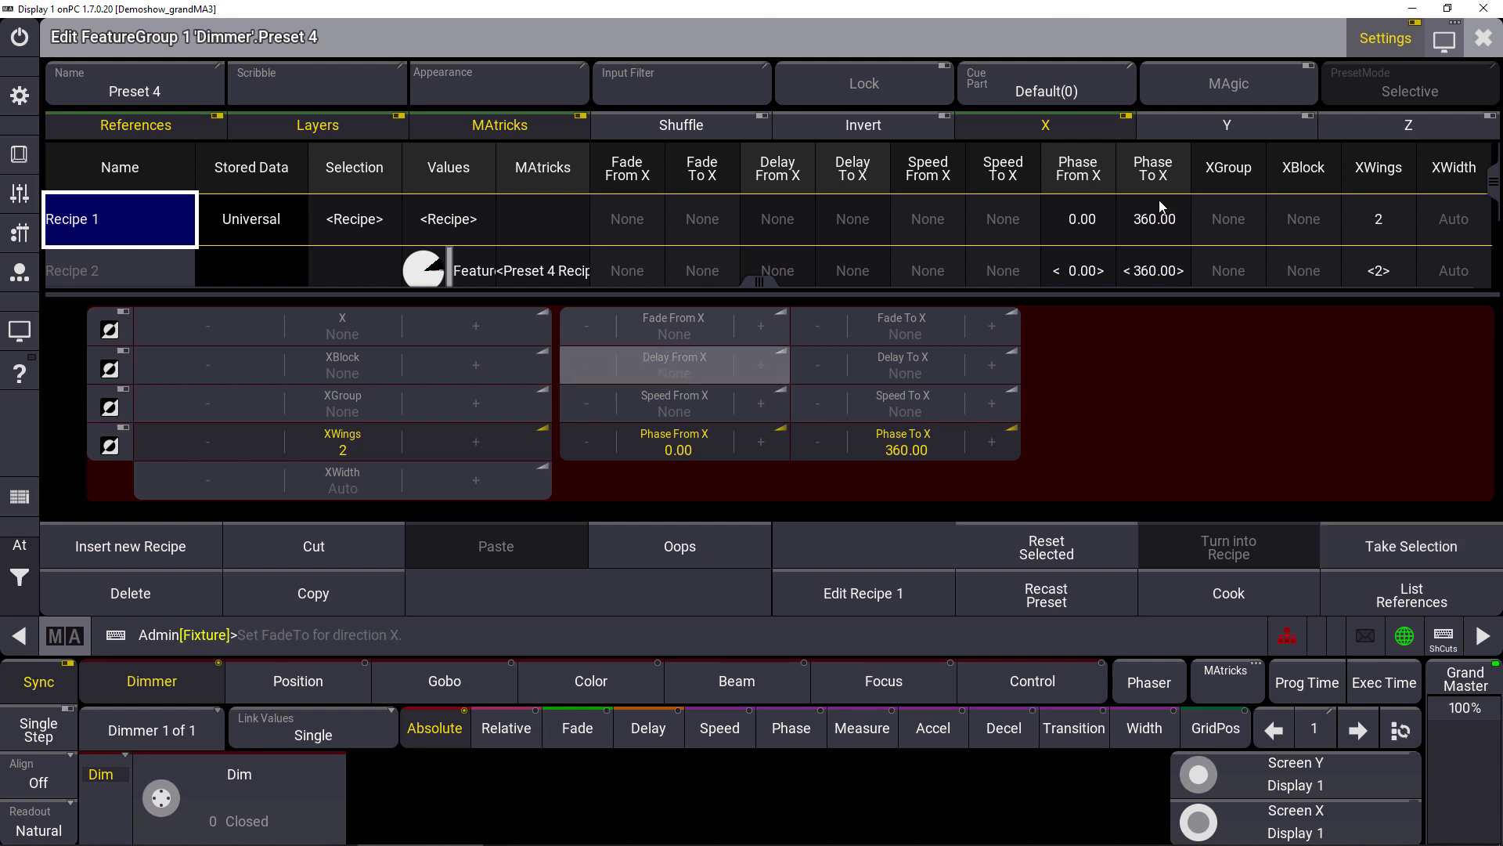
click(1477, 47)
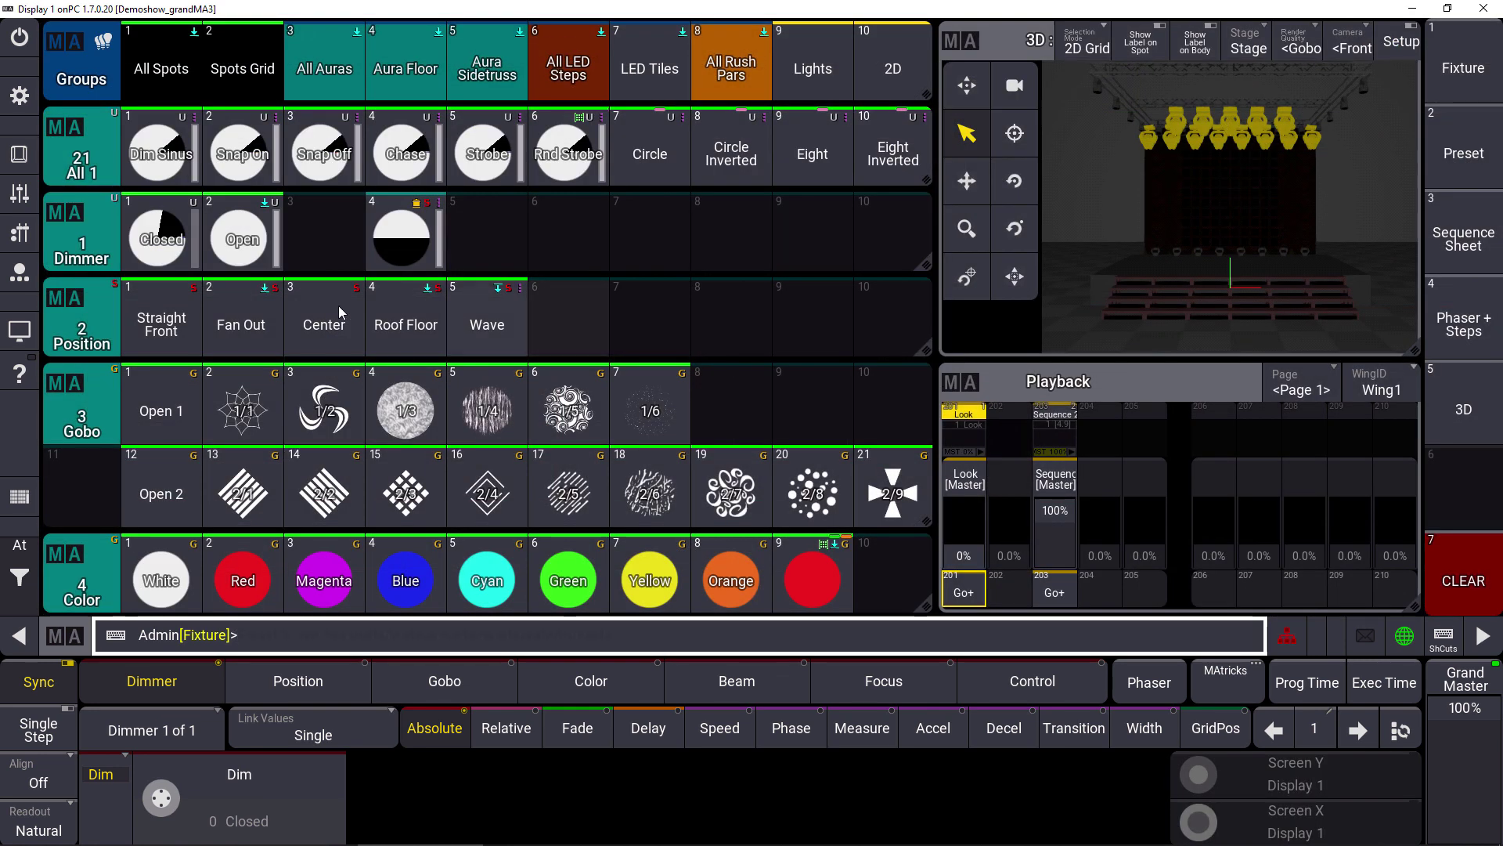
Clear the programmer and store the LED Tiles group as the selection of Recipe 2 in Dimmer preset 4
click(39, 586)
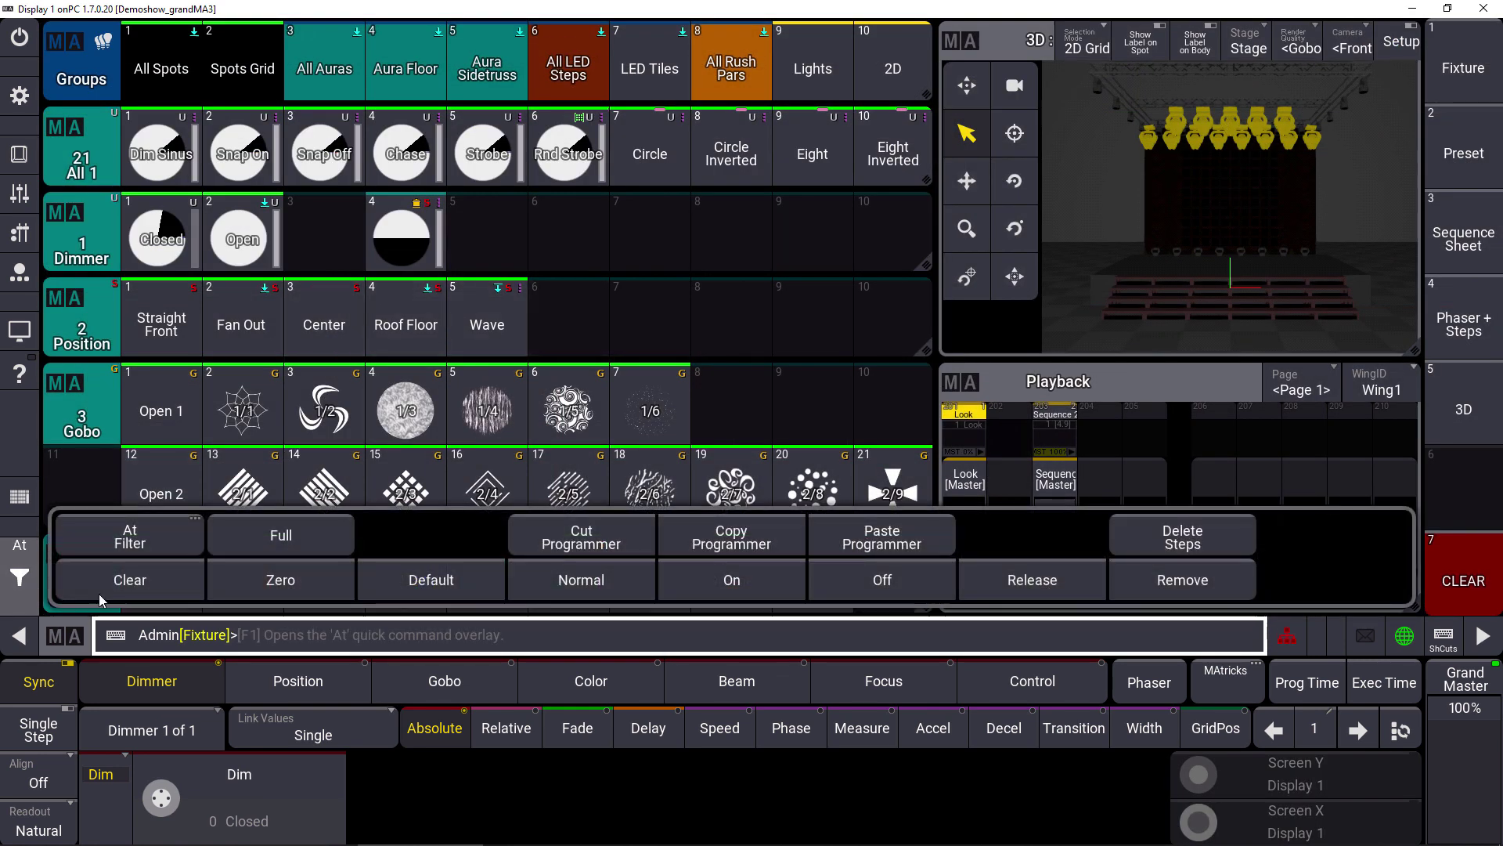
click(650, 68)
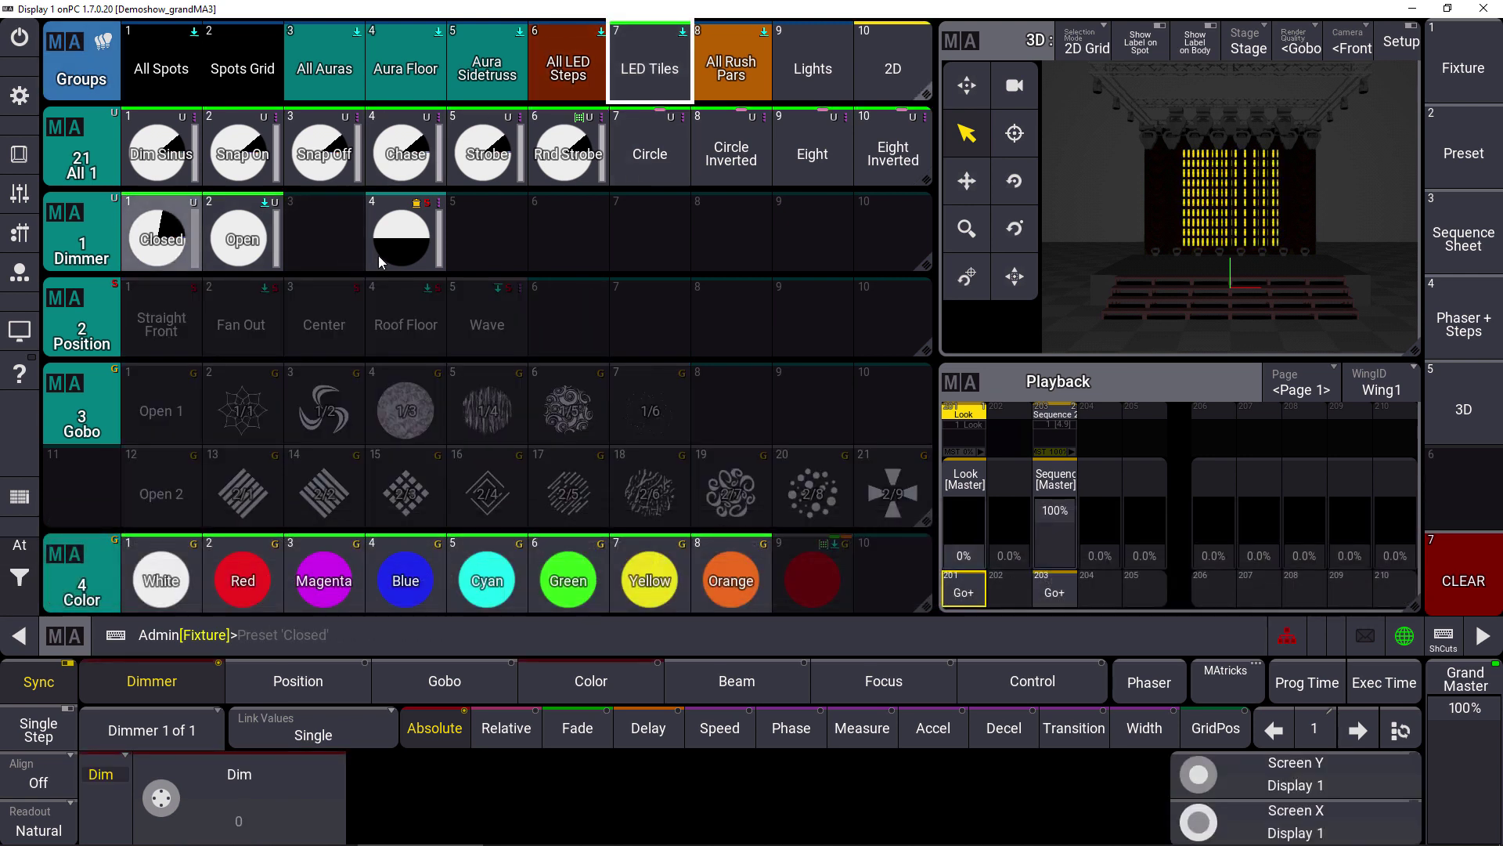
drag(407, 227, 190, 224)
click(104, 270)
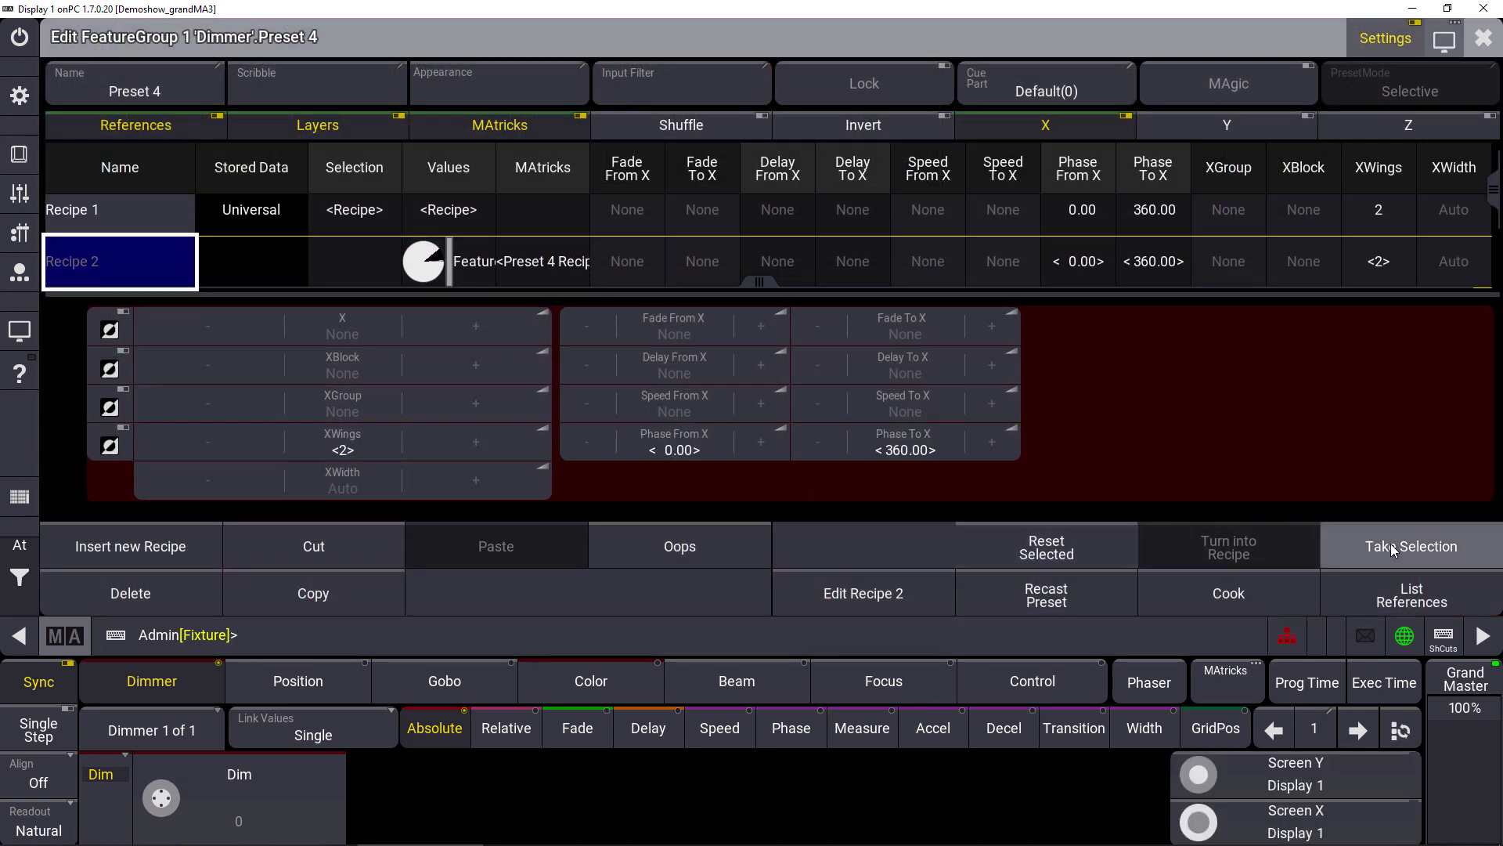
click(1426, 547)
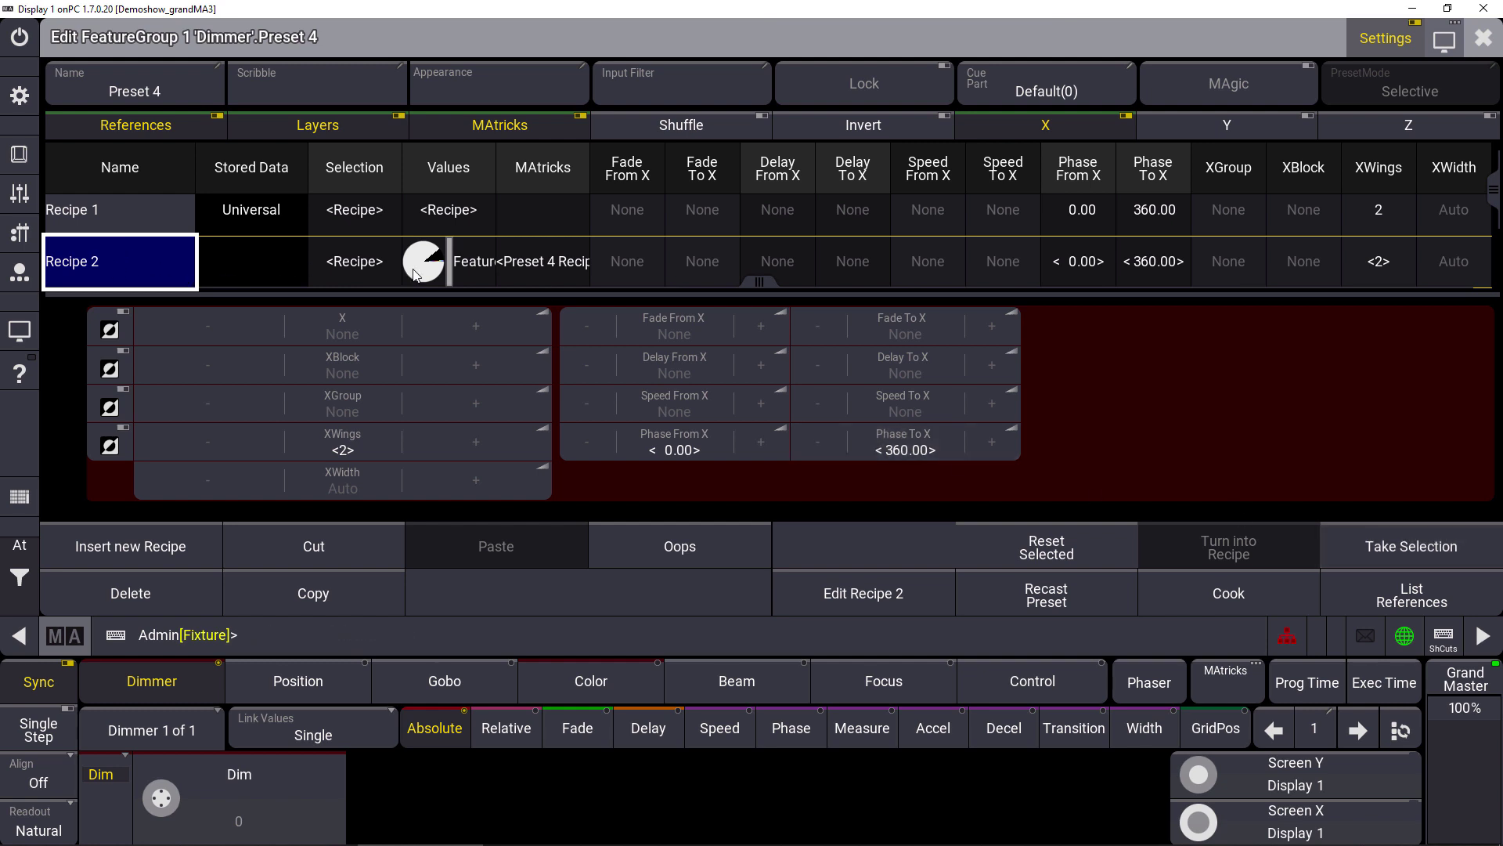
Set Phase To X of Recipe 2 to 90
click(1166, 262)
click(1175, 263)
click(789, 358)
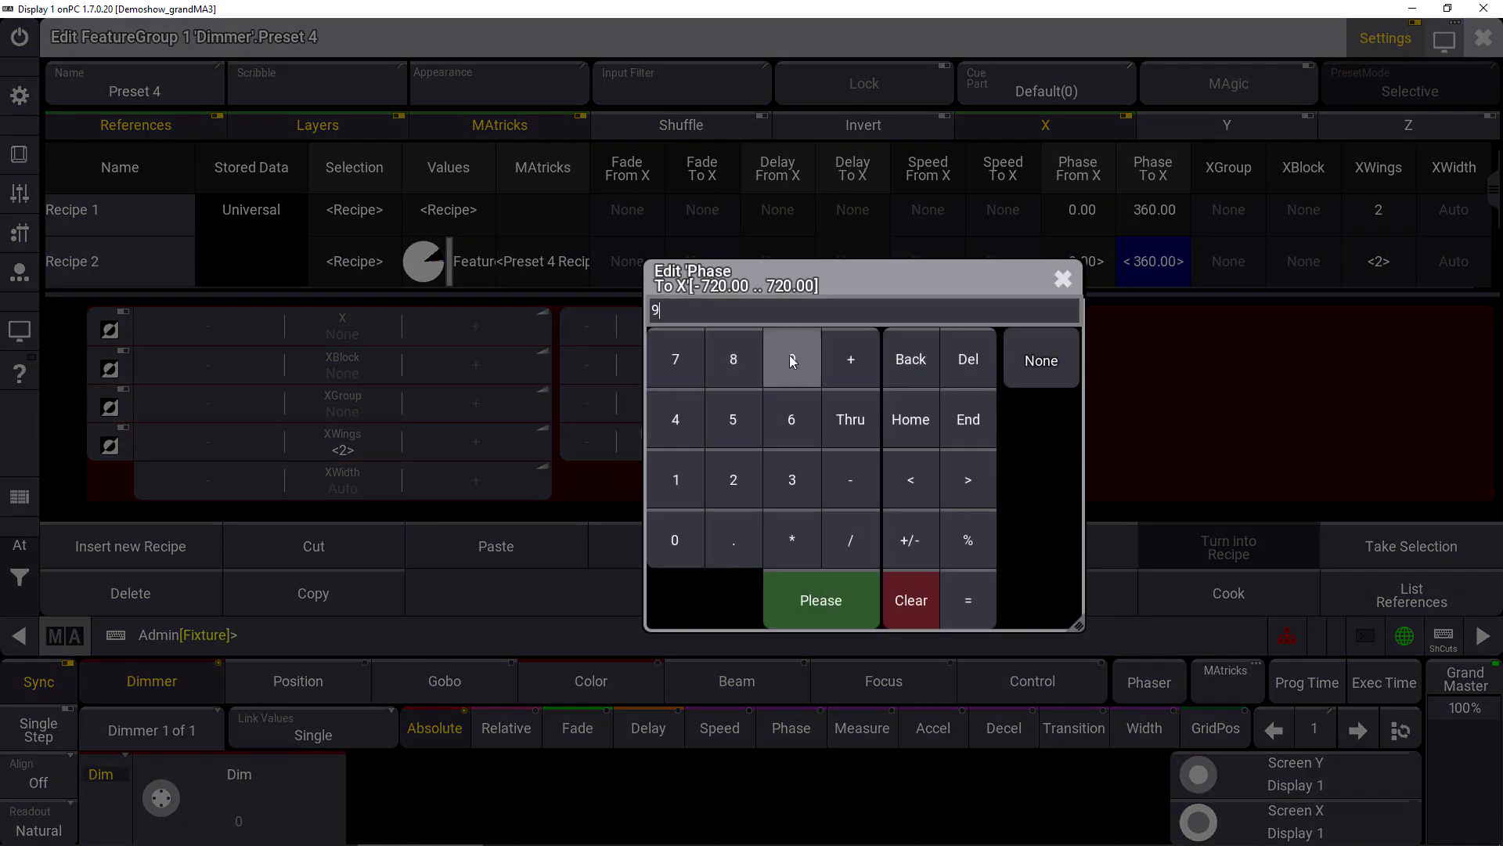
click(676, 548)
click(822, 603)
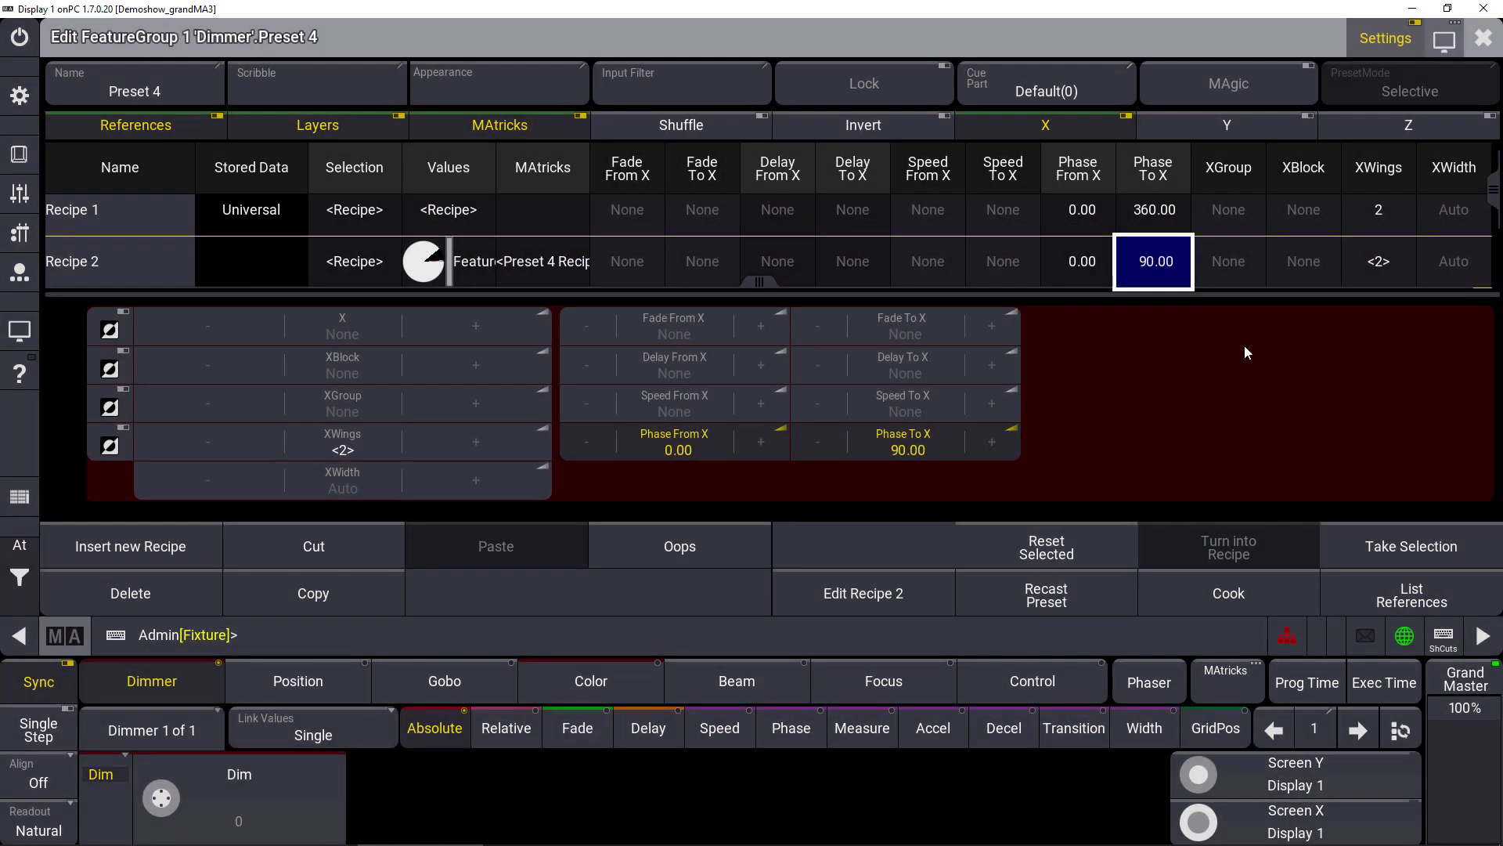
Set XWings of Recipe 2 to No Wings and close the preset editor
click(1367, 266)
click(1367, 266)
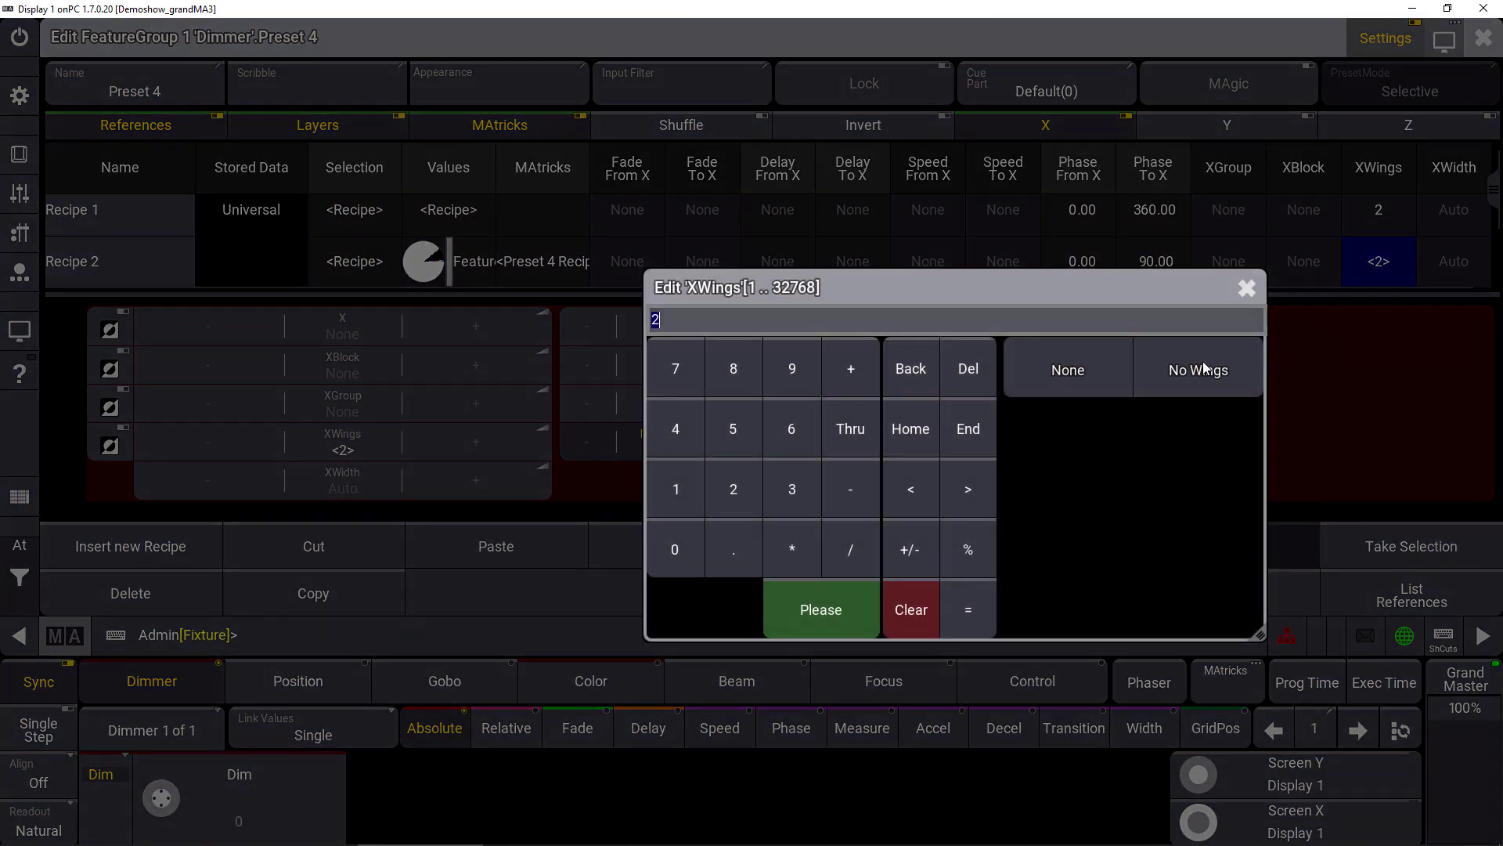
click(1176, 378)
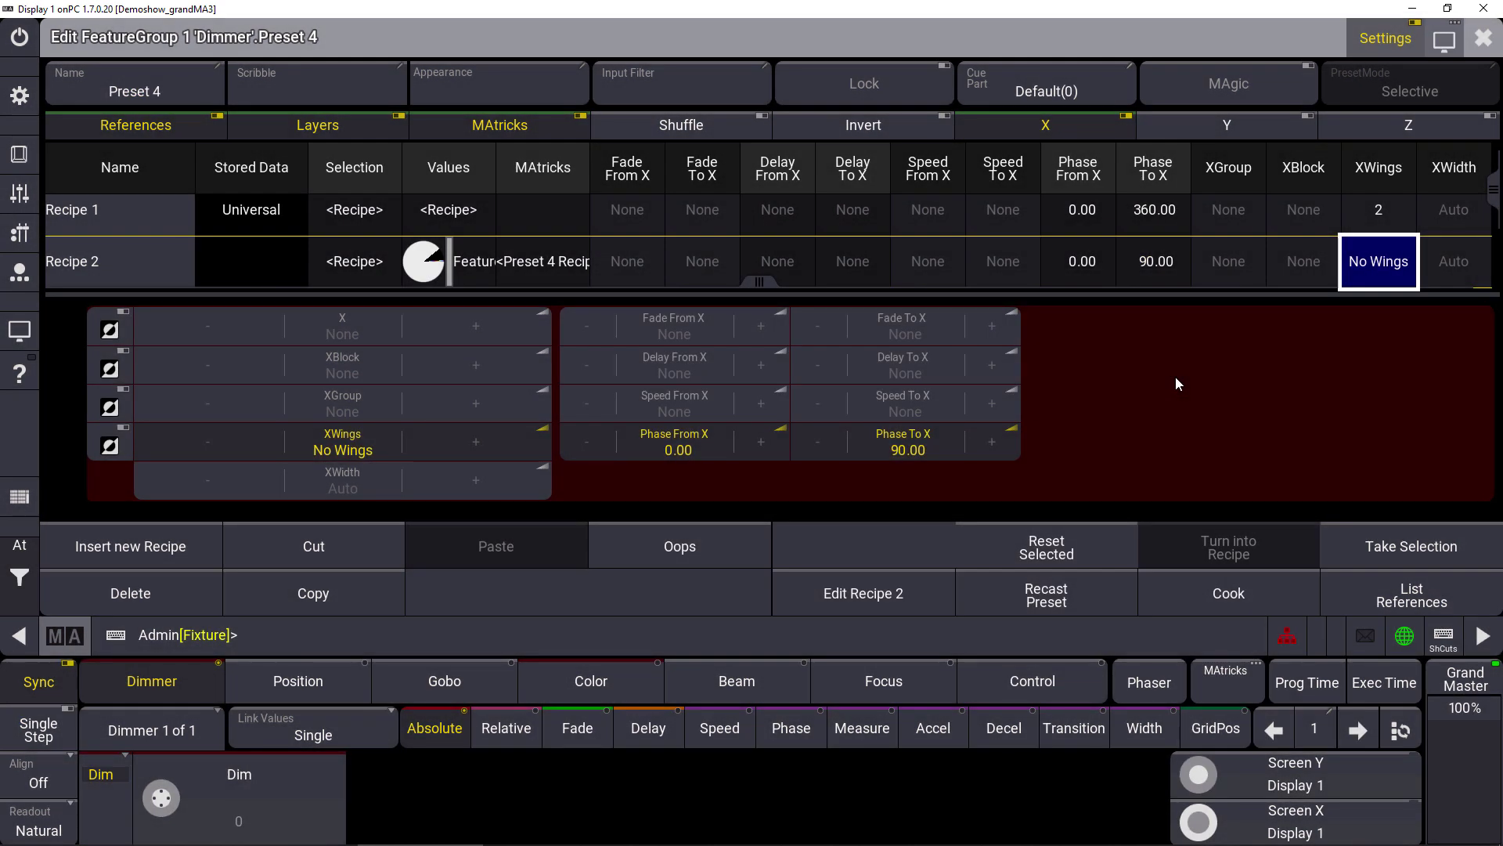
click(1476, 41)
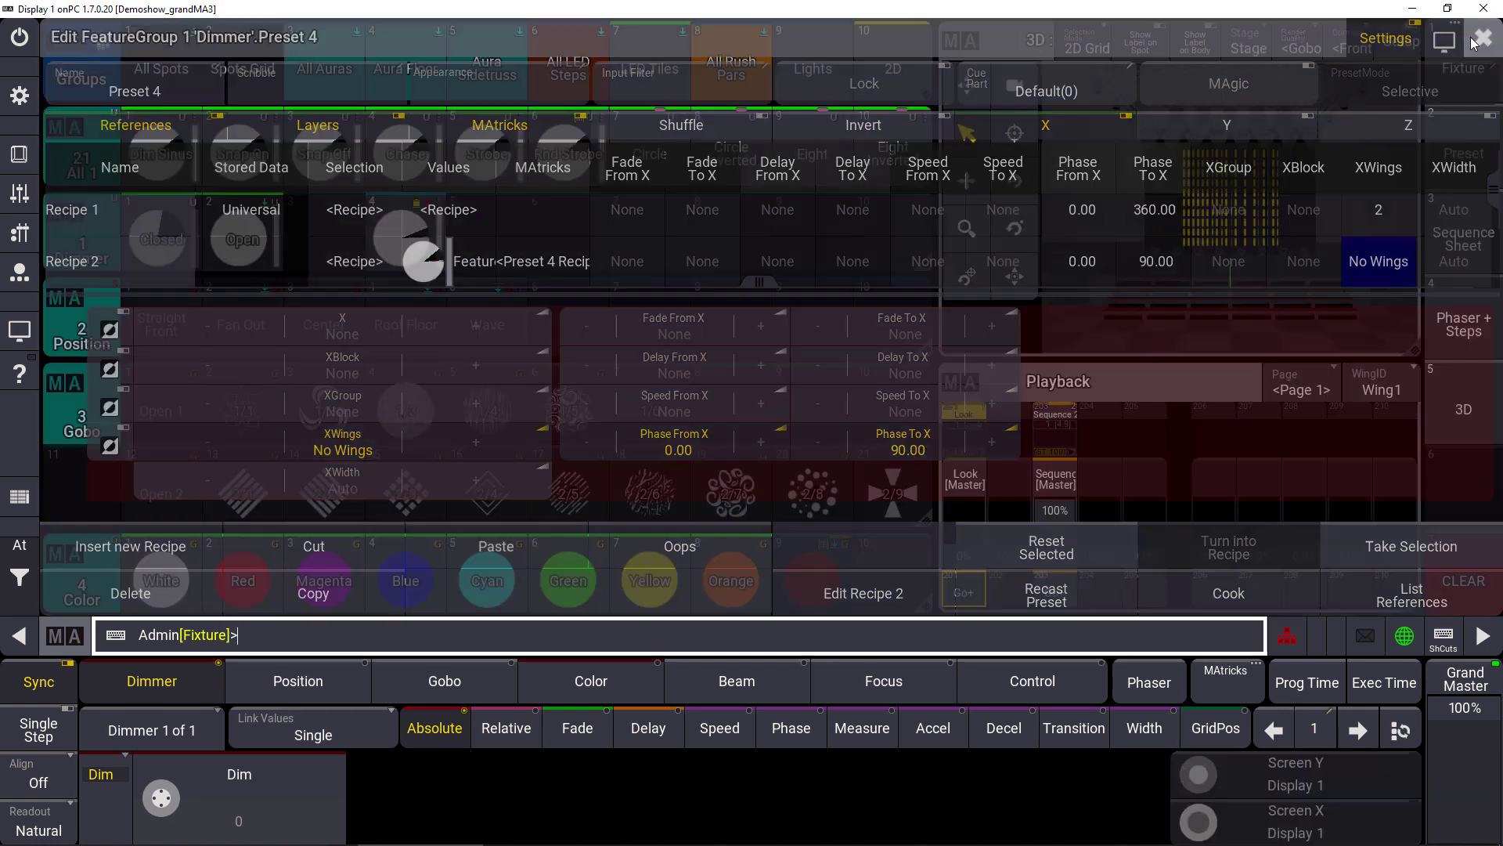
Clear the programmer, select the fixtures stored in Dimmer preset 4 and apply the preset to them
drag(19, 546, 22, 594)
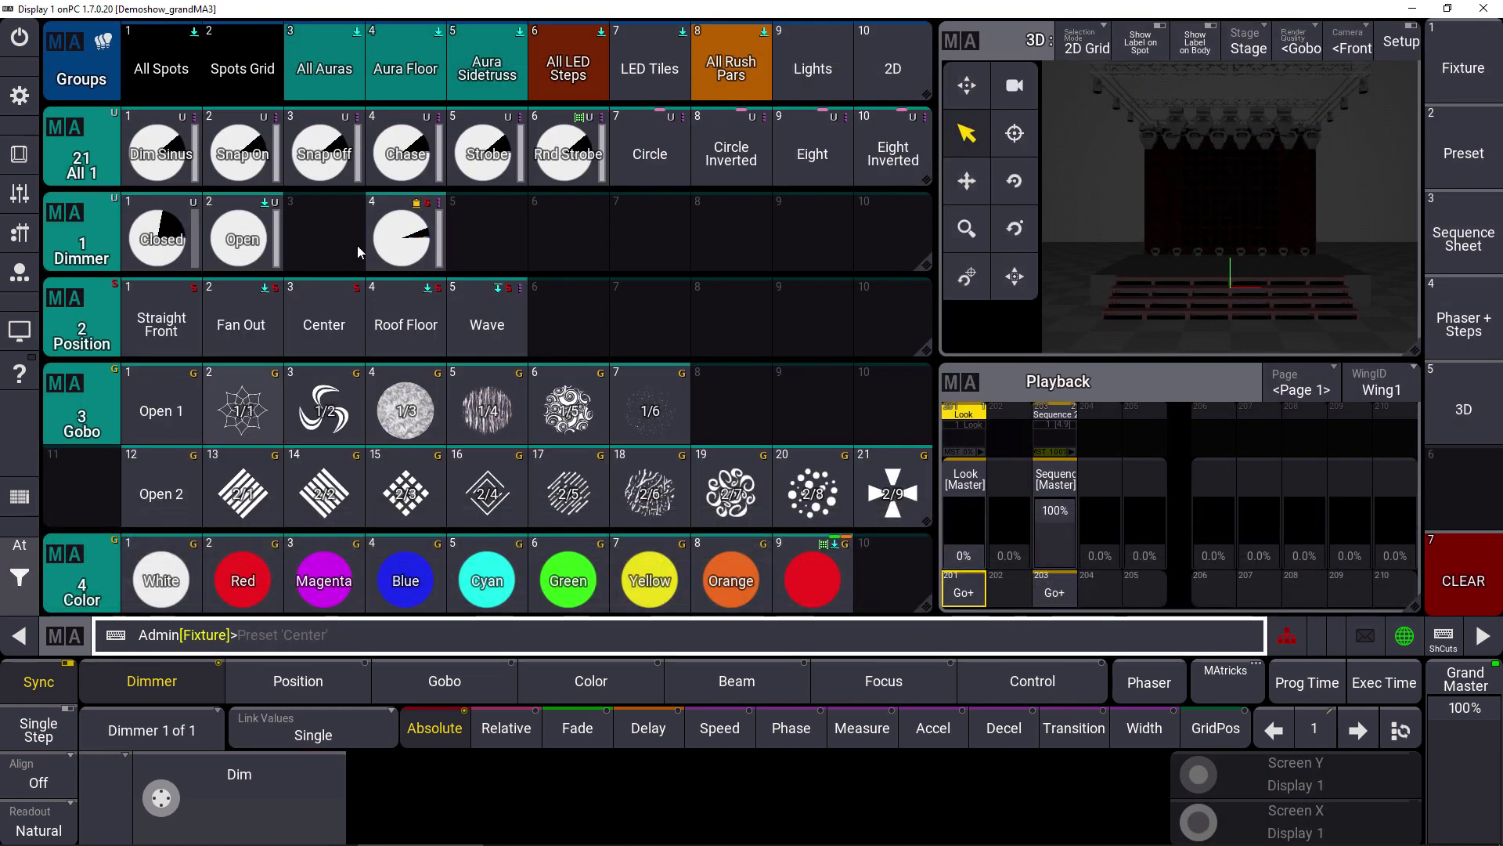
click(405, 242)
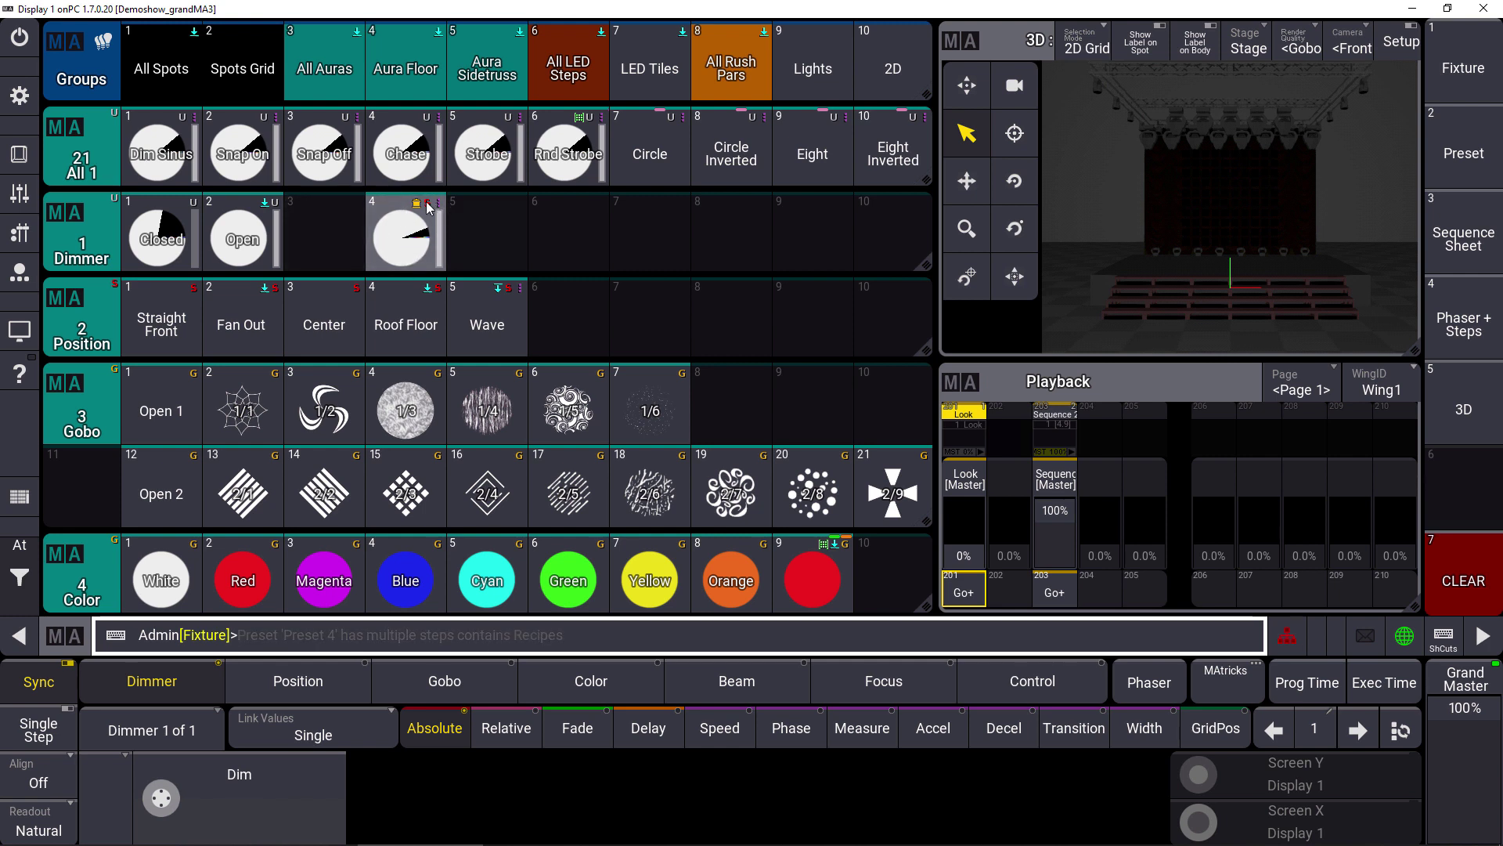
click(396, 239)
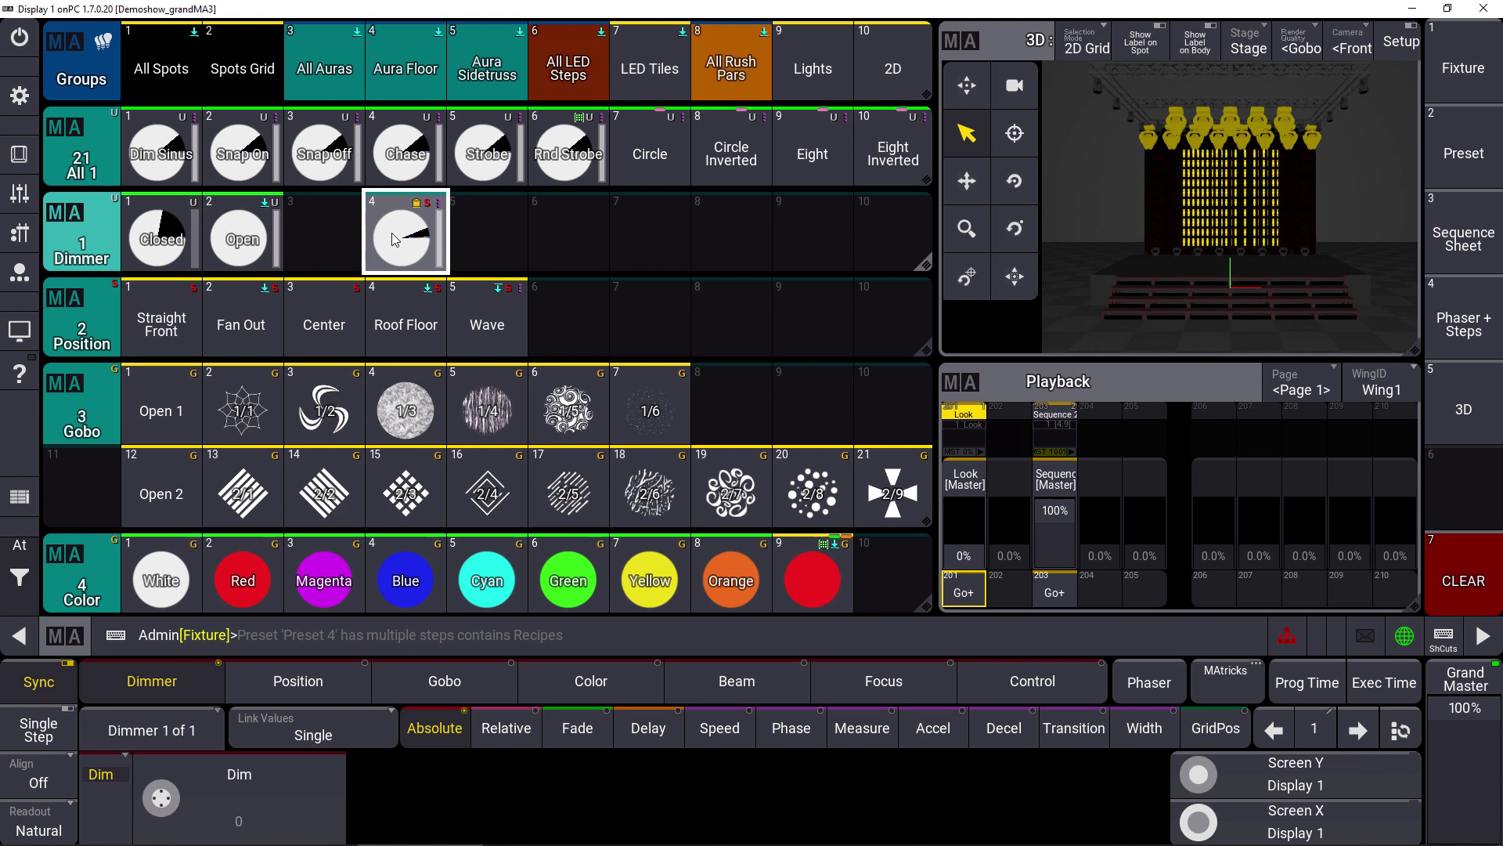
click(396, 238)
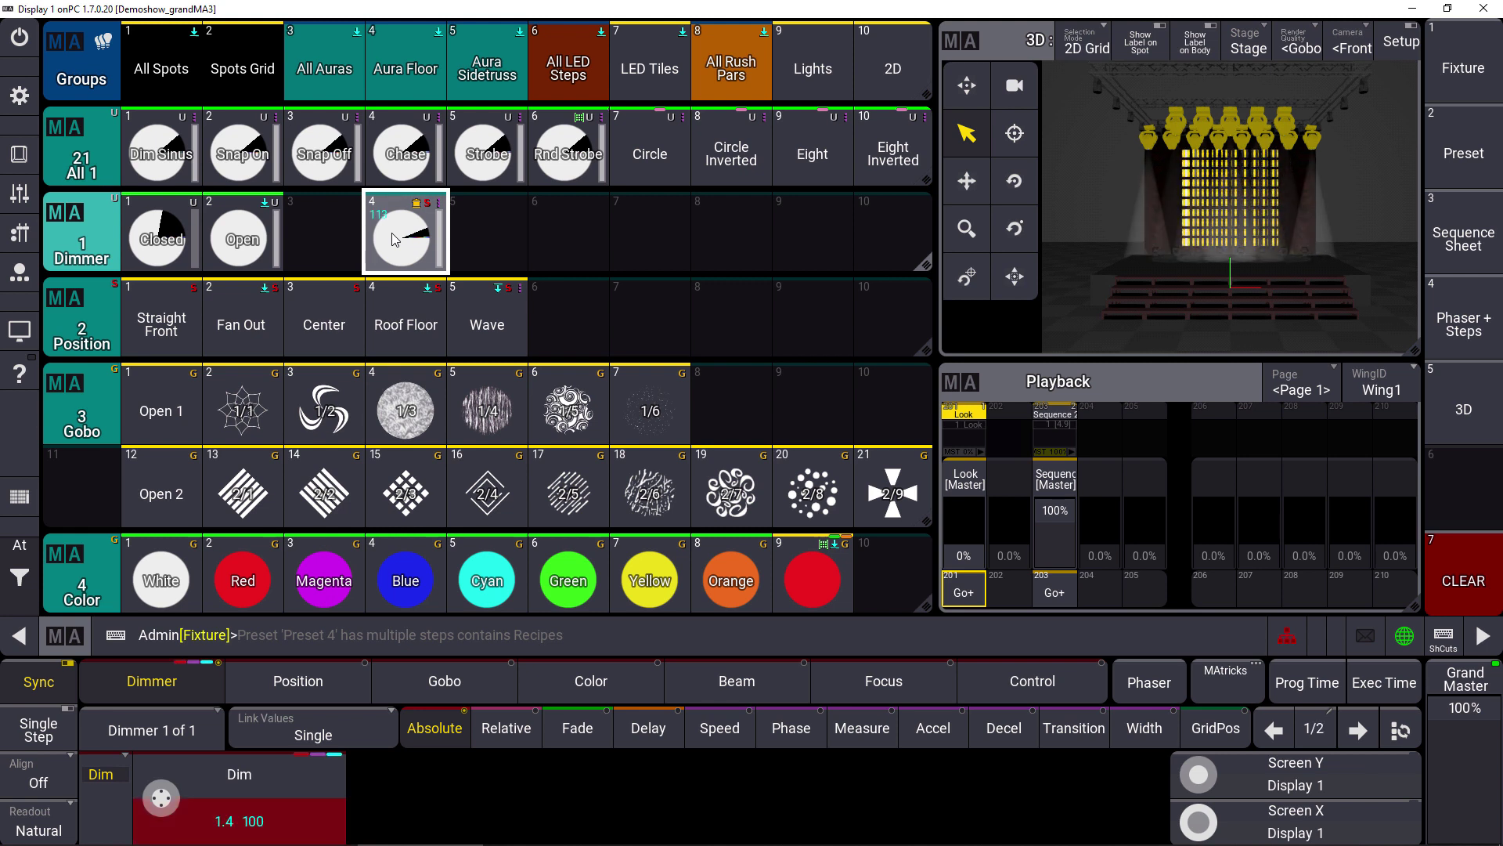